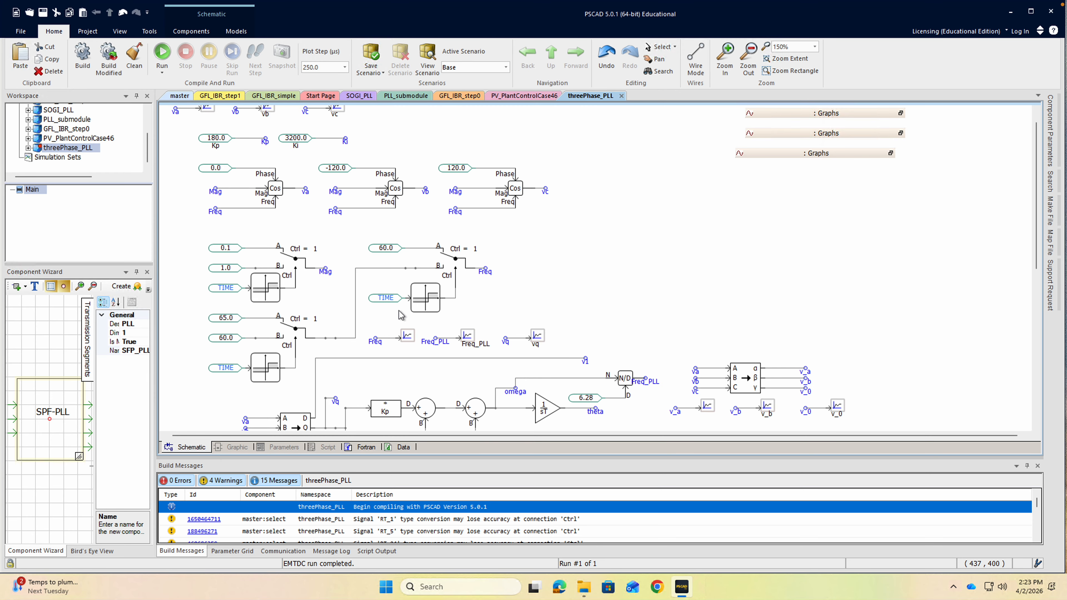
# Inspect the PLL component's parameters in the master library, and return to the threePhase_PLL schematic.
pyautogui.scroll(-2, 401, 314)
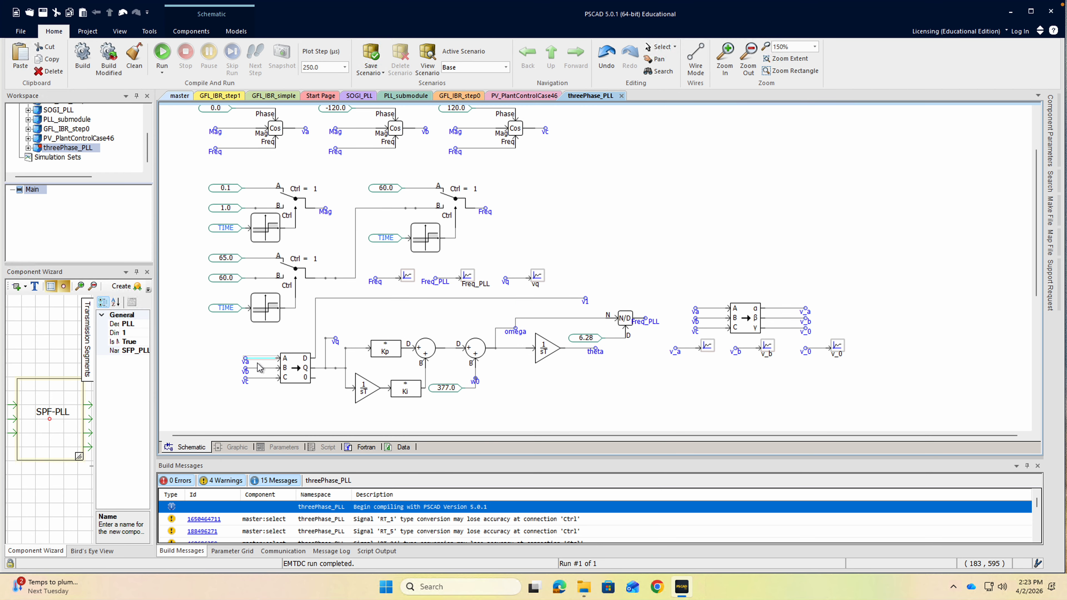
pyautogui.click(291, 372)
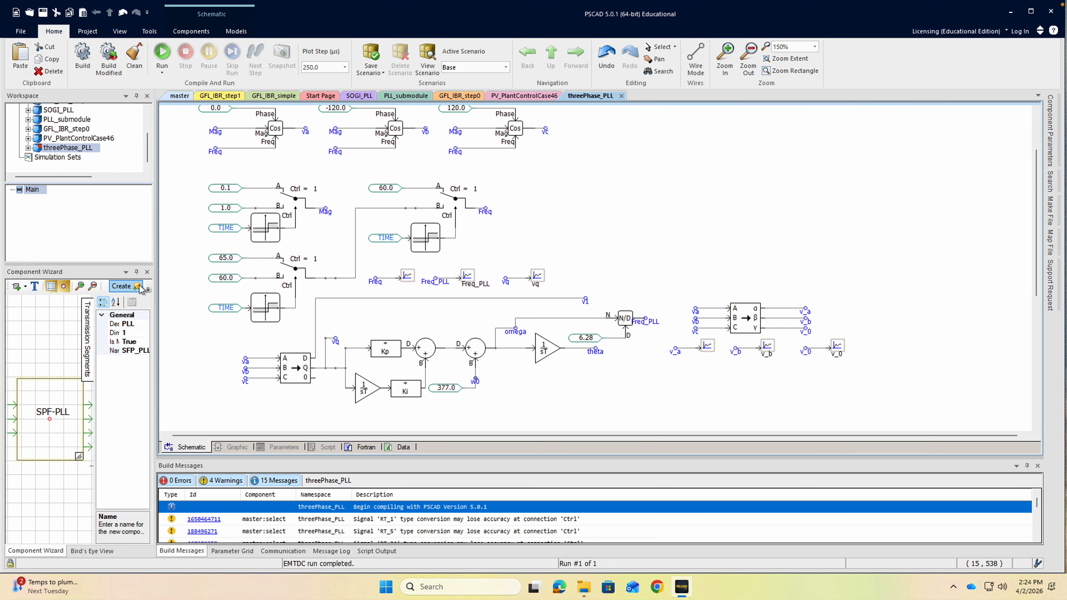
pyautogui.moveTo(147, 145); pyautogui.dragTo(147, 123)
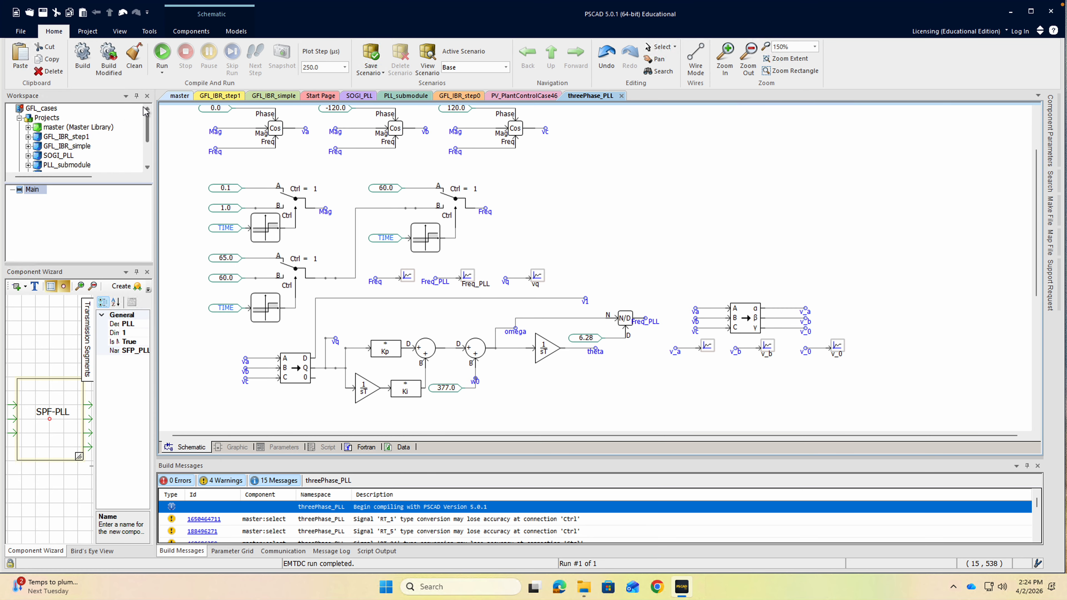
pyautogui.doubleClick(84, 128)
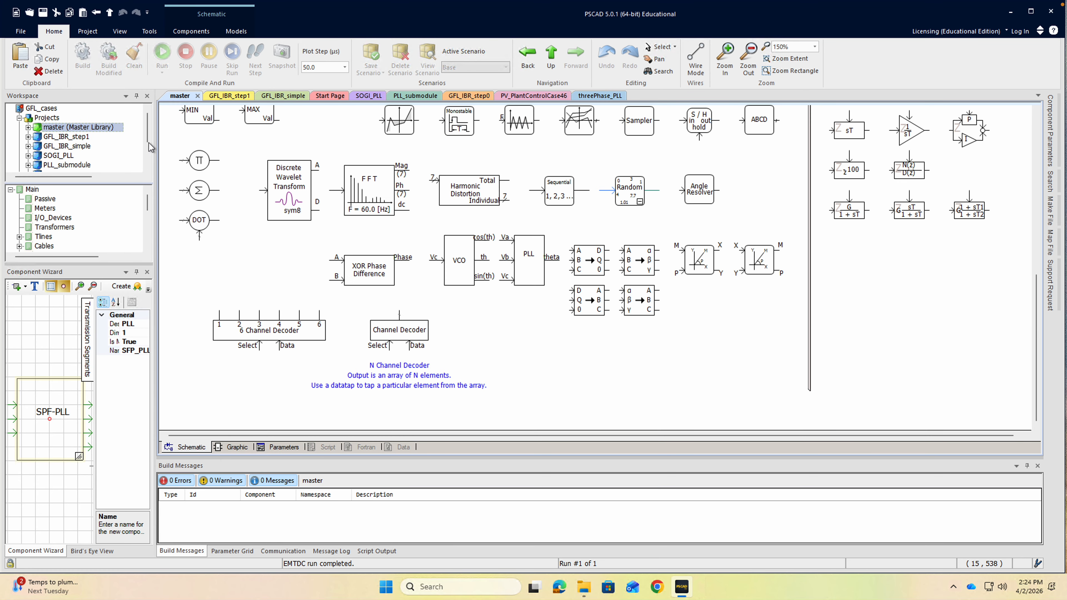
pyautogui.doubleClick(535, 262)
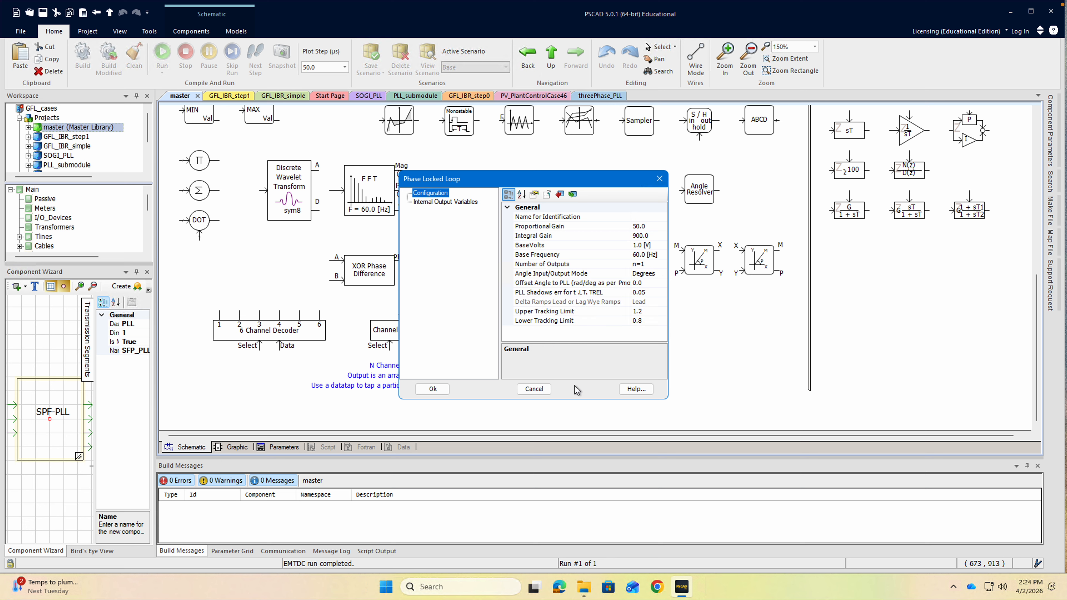
pyautogui.click(533, 388)
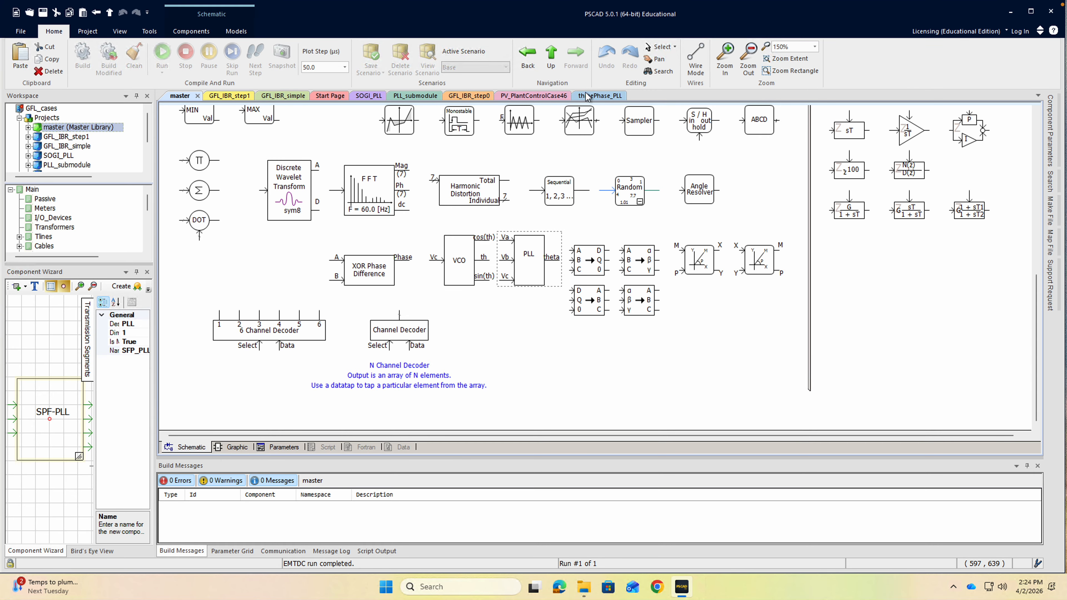
pyautogui.click(602, 99)
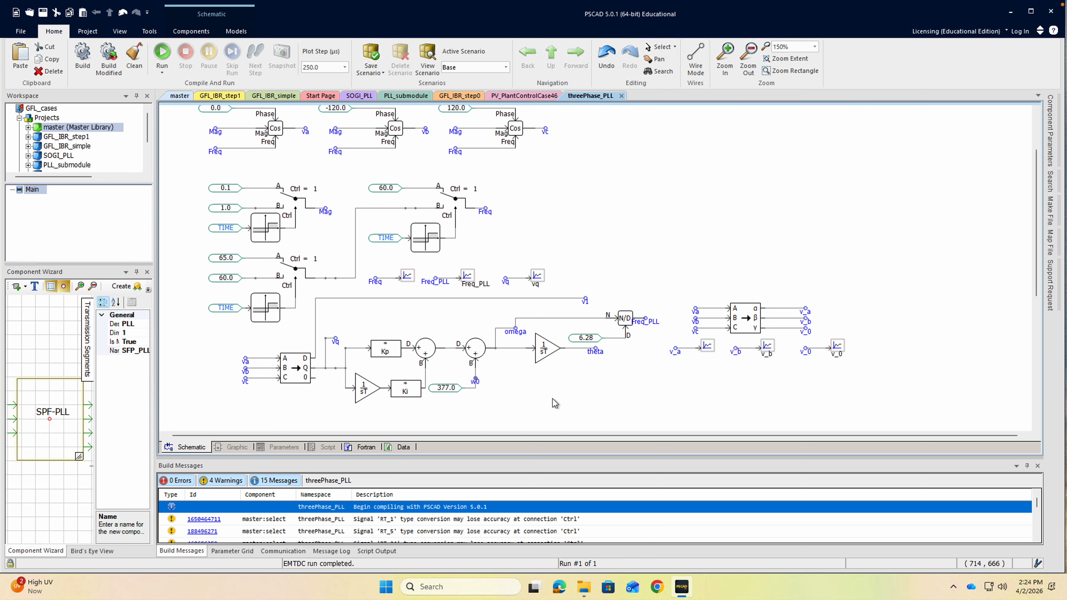
# Move the ABC-to-αβγ block and its three output channels up beside the cosine sources, and widen the Component Wizard pane.
pyautogui.moveTo(658, 280); pyautogui.dragTo(901, 404)
pyautogui.moveTo(745, 306); pyautogui.dragTo(685, 128)
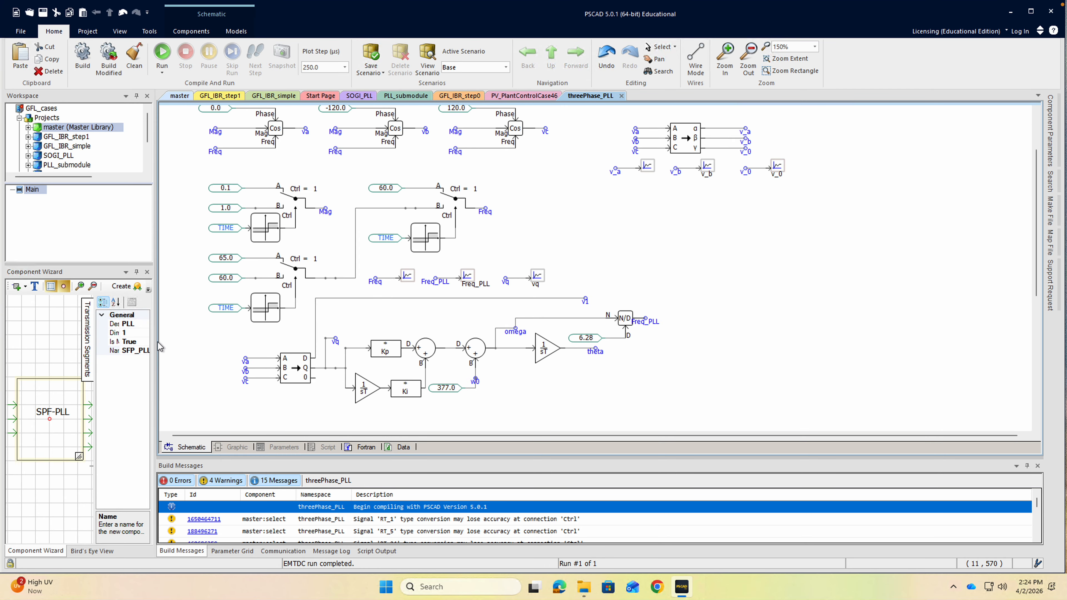
pyautogui.moveTo(156, 342); pyautogui.dragTo(246, 342)
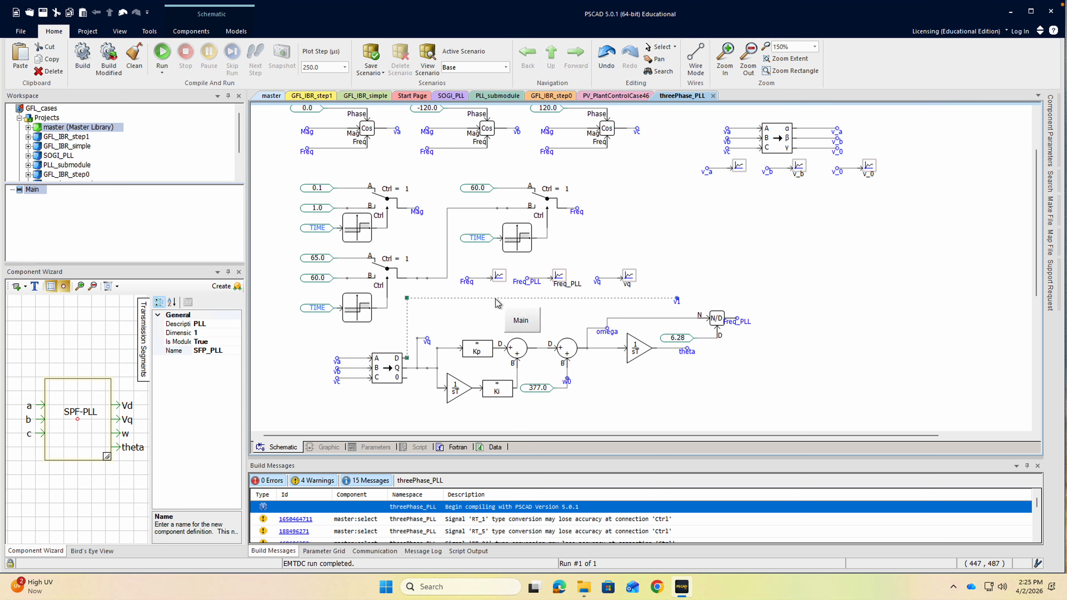
# Delete the long wires to the D and Q signal labels, and attach the labels directly at the dq block's outputs.
pyautogui.press('Delete')
pyautogui.moveTo(677, 300); pyautogui.dragTo(429, 329)
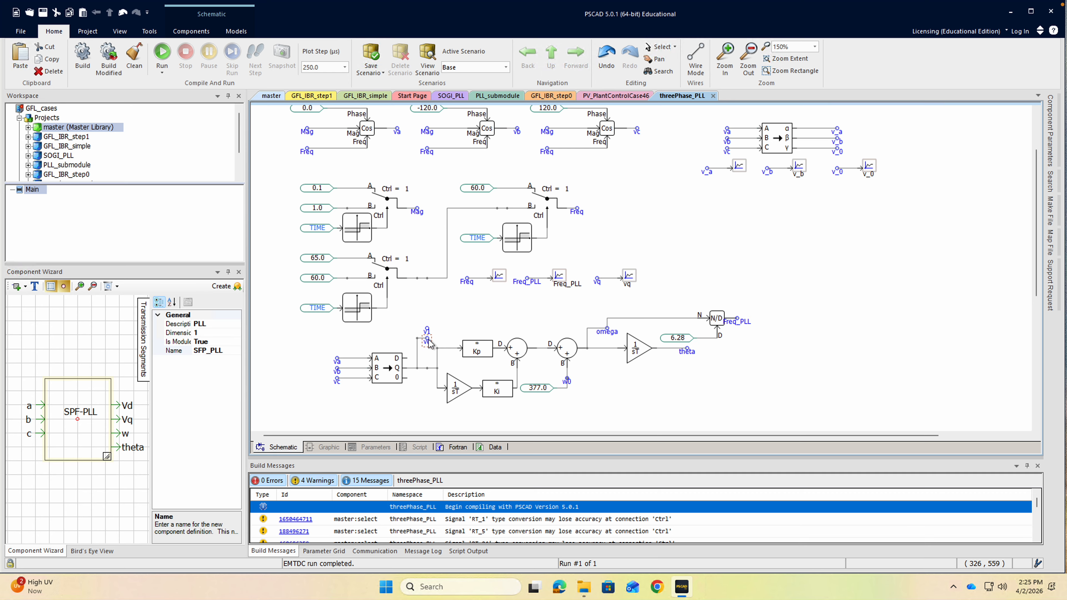
pyautogui.click(417, 357)
pyautogui.press('Delete')
pyautogui.moveTo(427, 338); pyautogui.dragTo(410, 360)
# Move the whole PLL circuit right and slightly down, putting the TIME input back at its lower step block.
pyautogui.moveTo(297, 320); pyautogui.dragTo(777, 422)
pyautogui.click(509, 320)
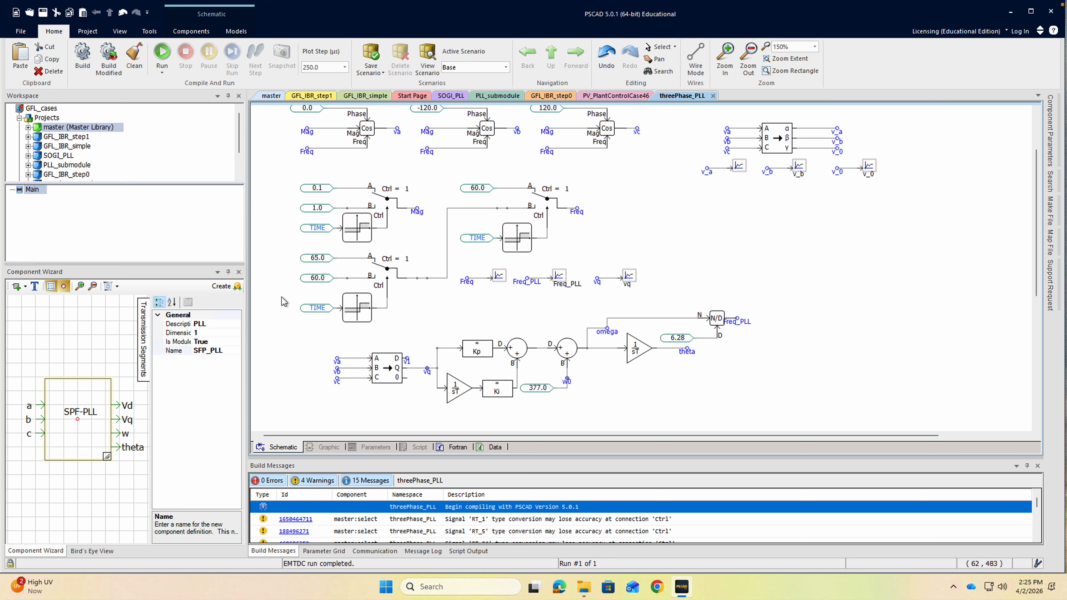
pyautogui.moveTo(280, 295); pyautogui.dragTo(787, 441)
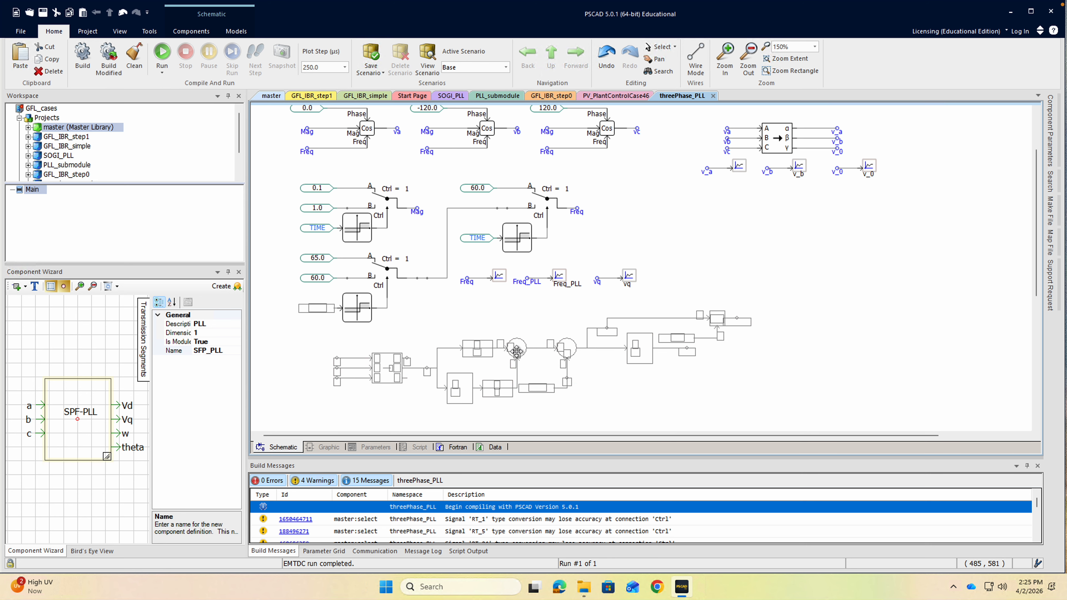
pyautogui.moveTo(357, 363); pyautogui.dragTo(496, 373)
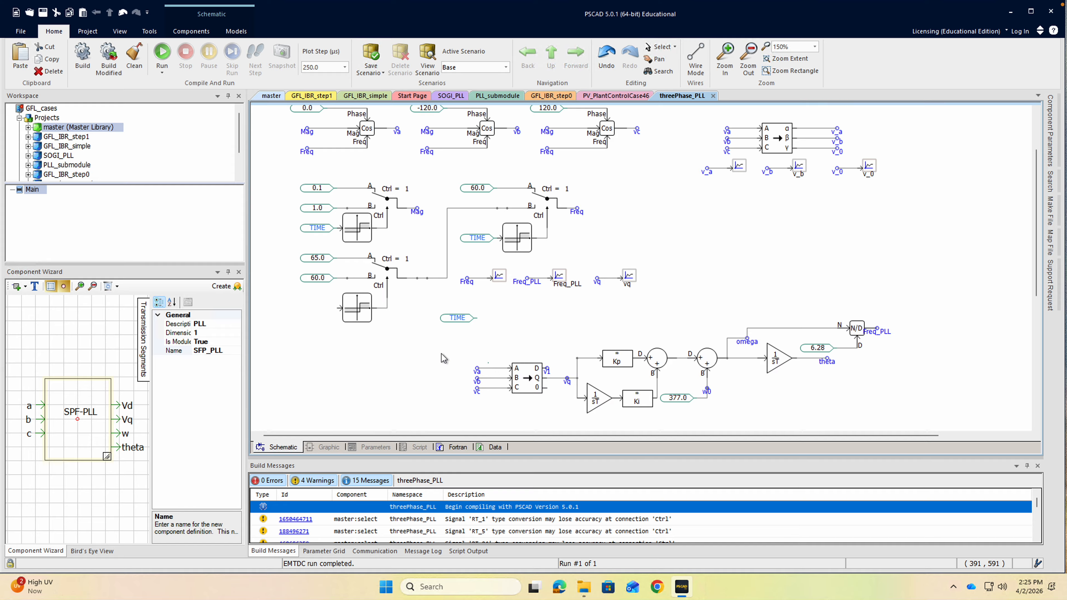
pyautogui.moveTo(456, 318); pyautogui.dragTo(309, 307)
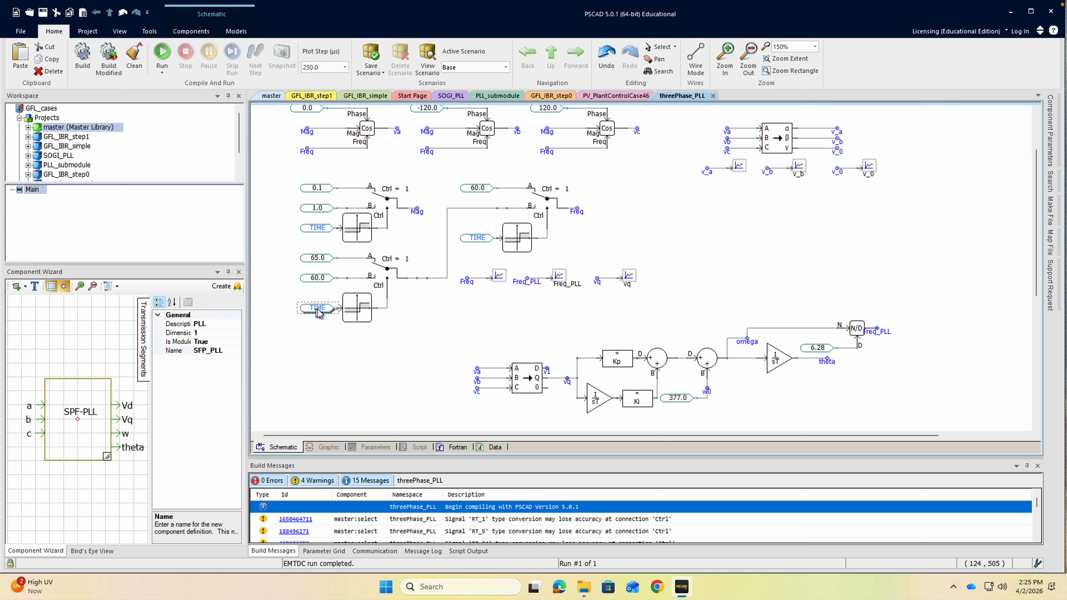
pyautogui.moveTo(435, 303); pyautogui.dragTo(917, 424)
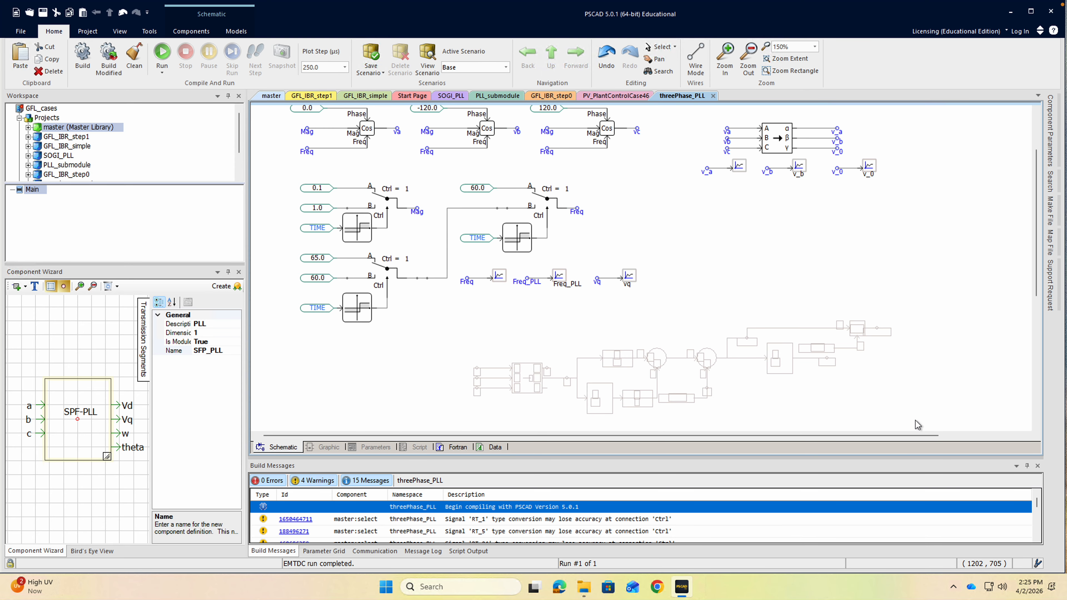
pyautogui.click(883, 415)
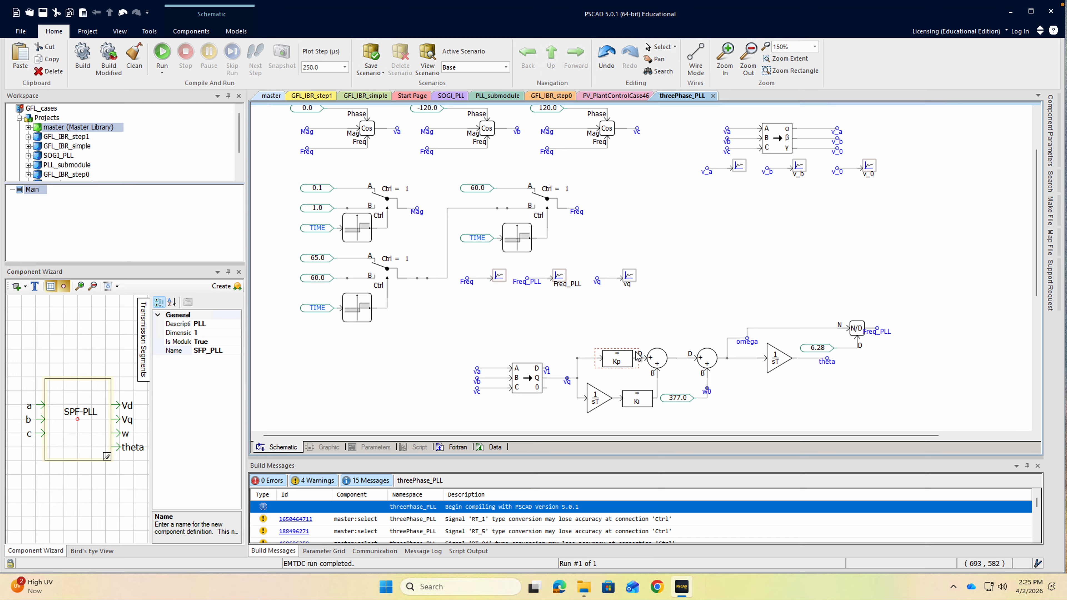
# Toggle the Component Wizard pane off and back on.
pyautogui.click(189, 31)
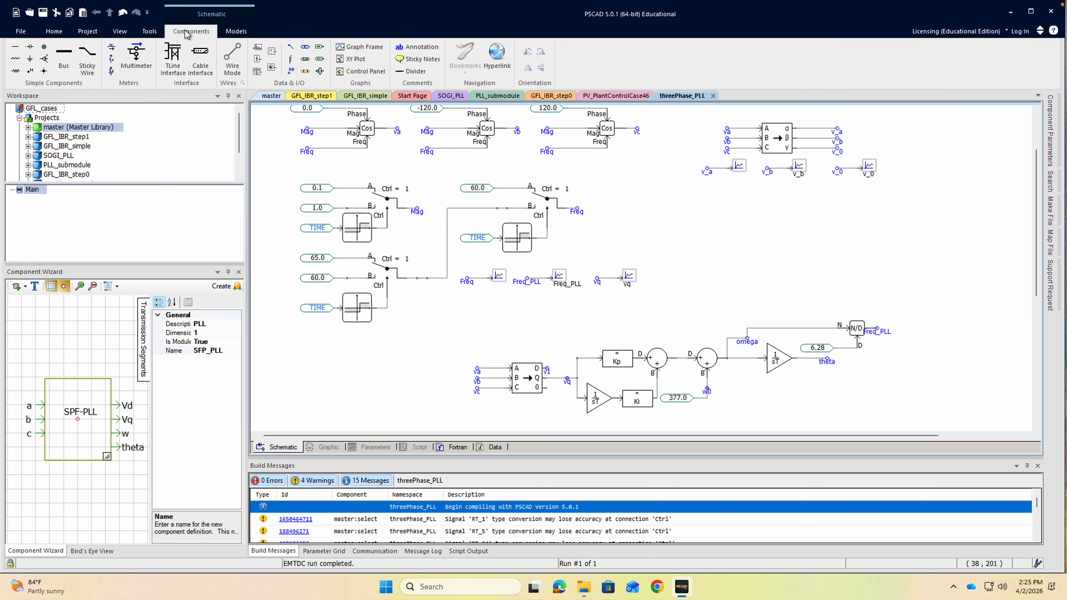
pyautogui.click(149, 32)
pyautogui.click(121, 31)
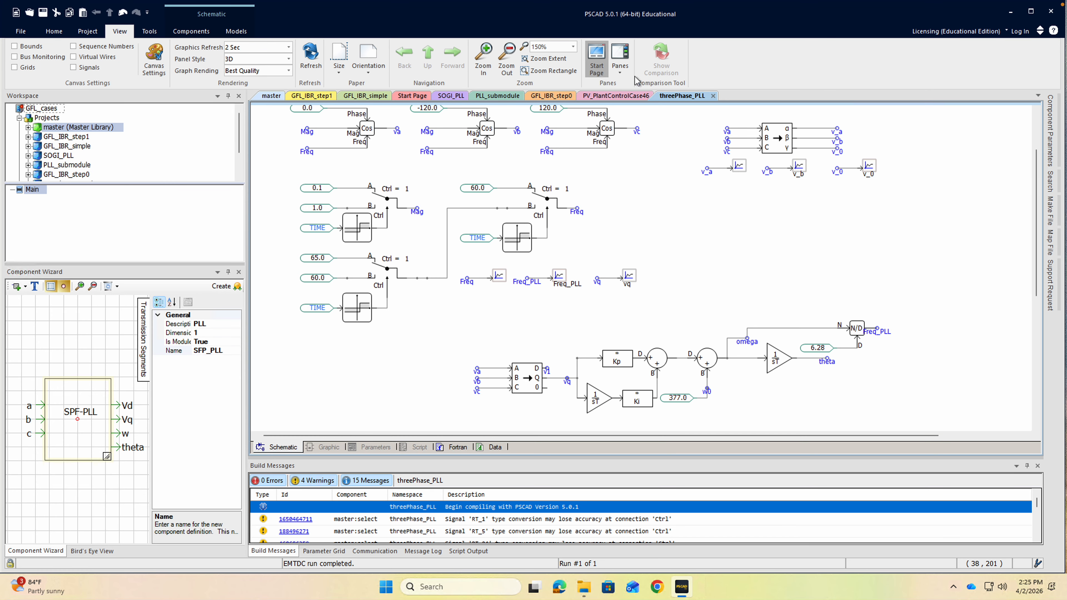
pyautogui.click(621, 71)
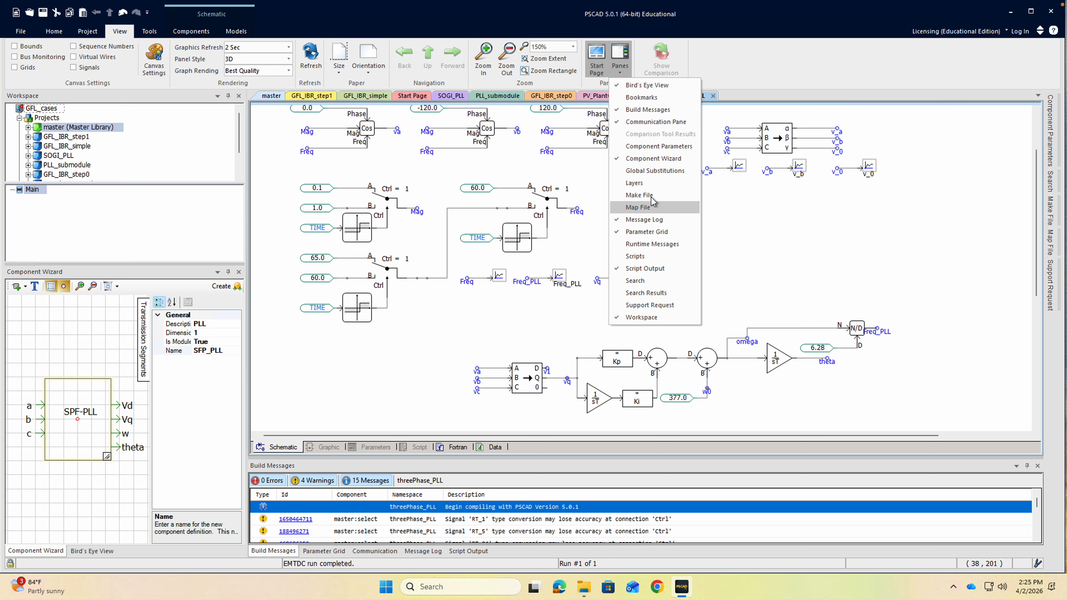
pyautogui.click(653, 158)
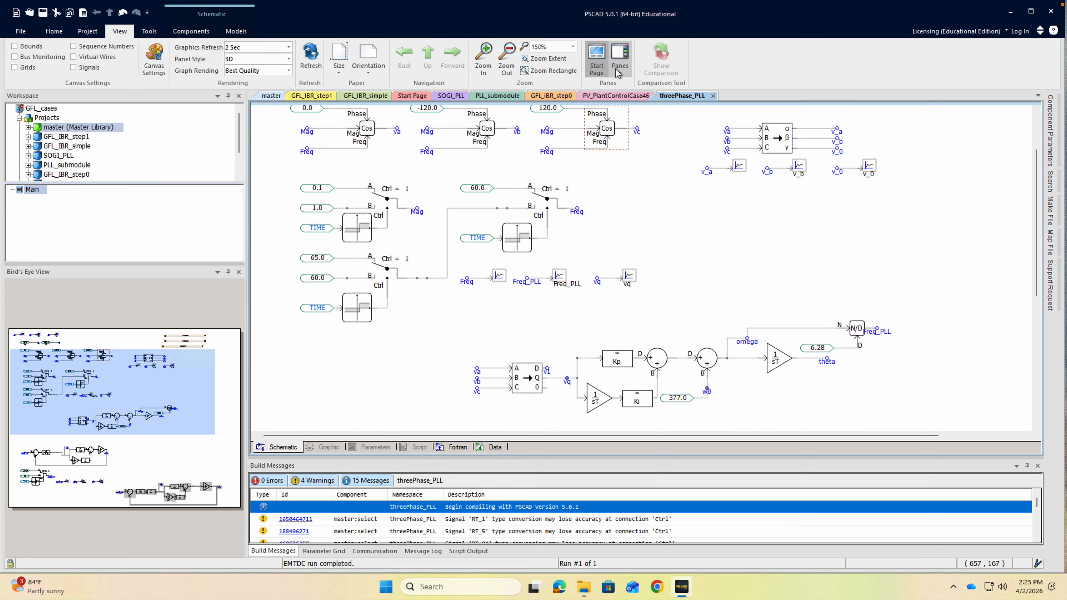
pyautogui.click(619, 59)
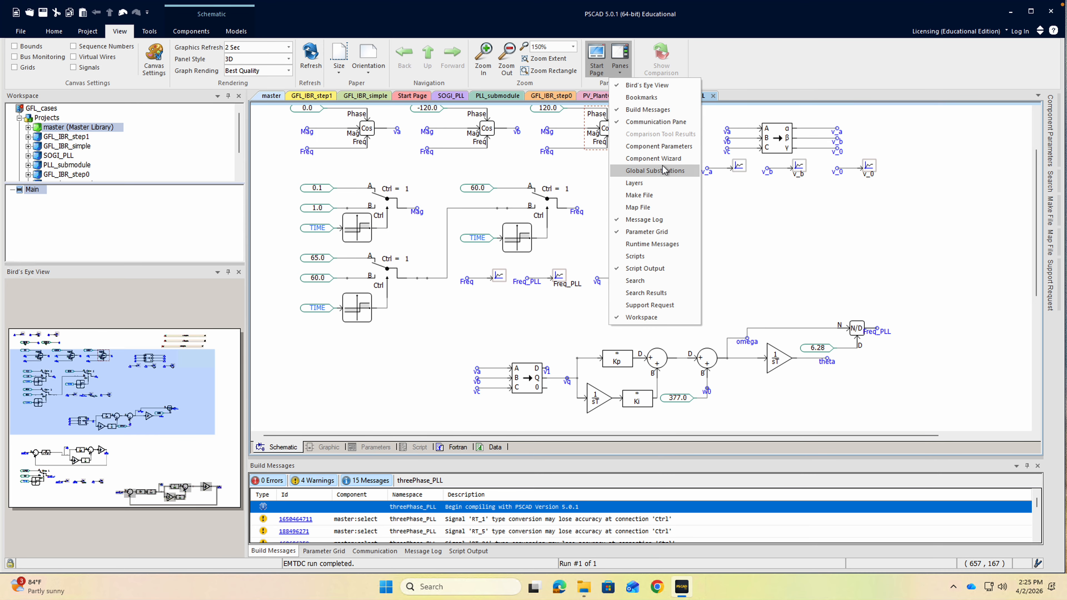
pyautogui.click(654, 158)
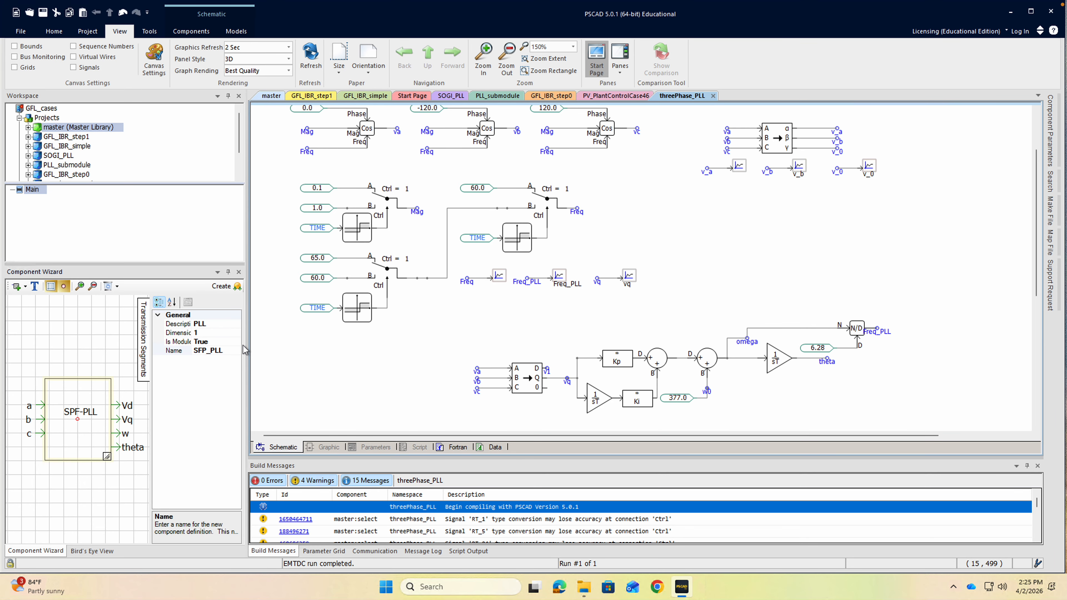
# Widen the Component Wizard pane further and replace the SFP_PLL design with a new blank component.
pyautogui.moveTo(247, 346); pyautogui.dragTo(394, 355)
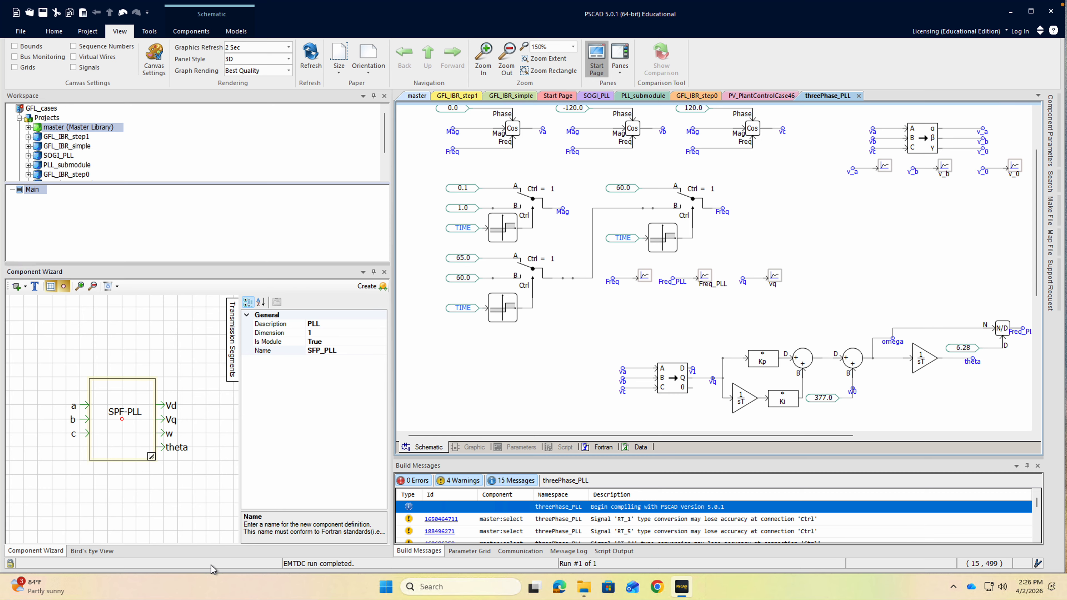
pyautogui.click(111, 288)
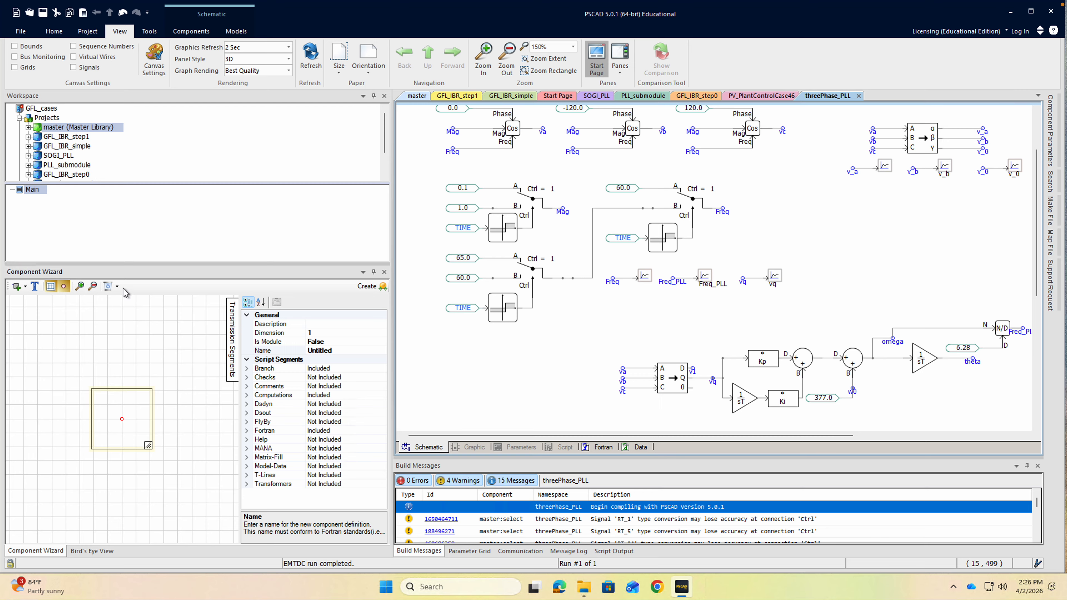
pyautogui.click(117, 287)
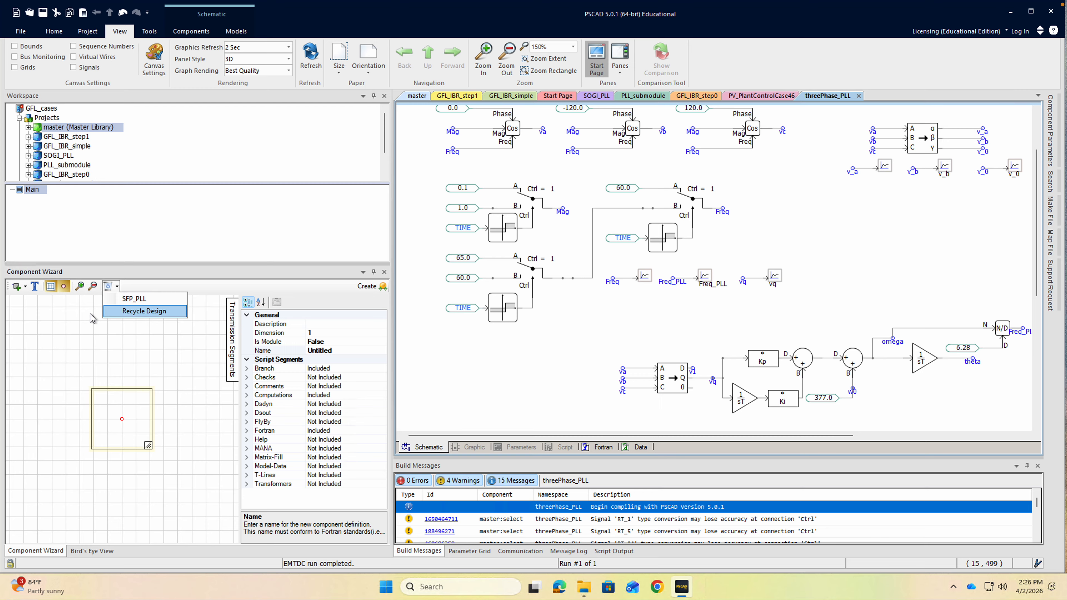
pyautogui.click(135, 312)
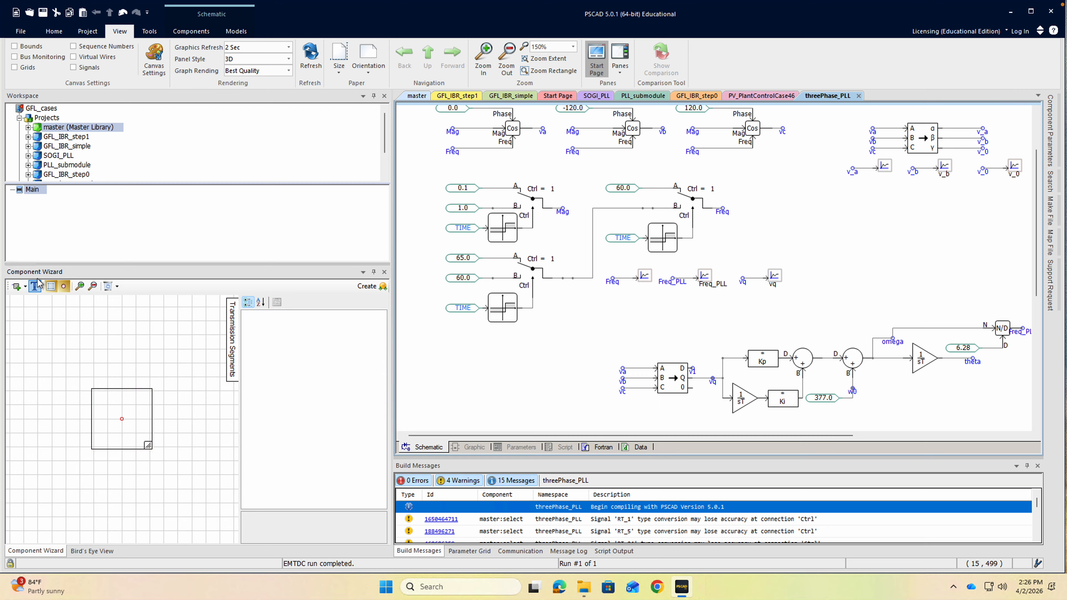
# Close the Component Wizard pane and reopen it.
pyautogui.click(372, 286)
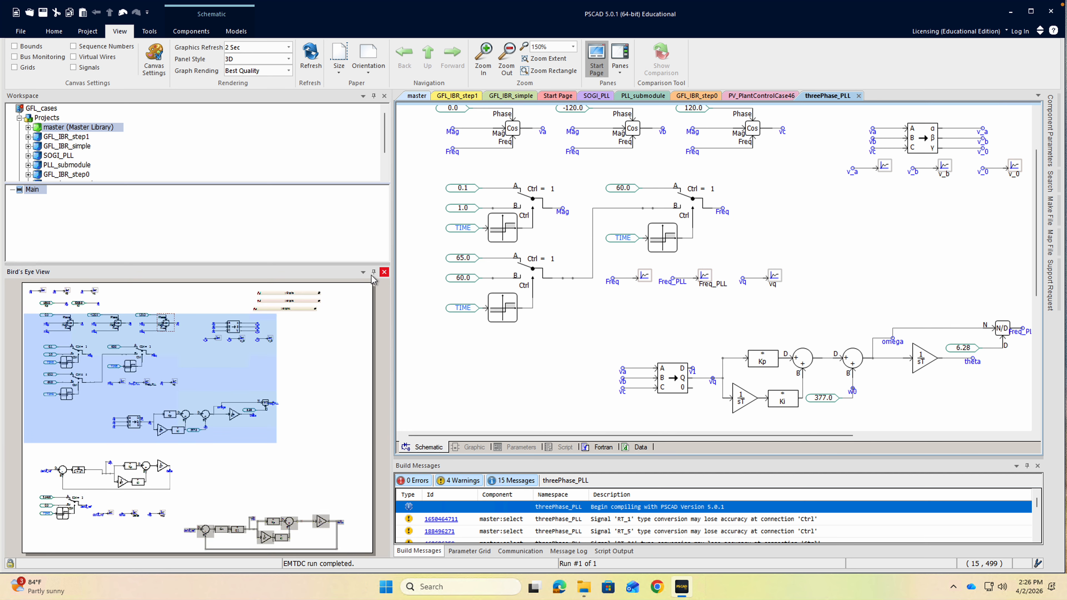
pyautogui.click(621, 68)
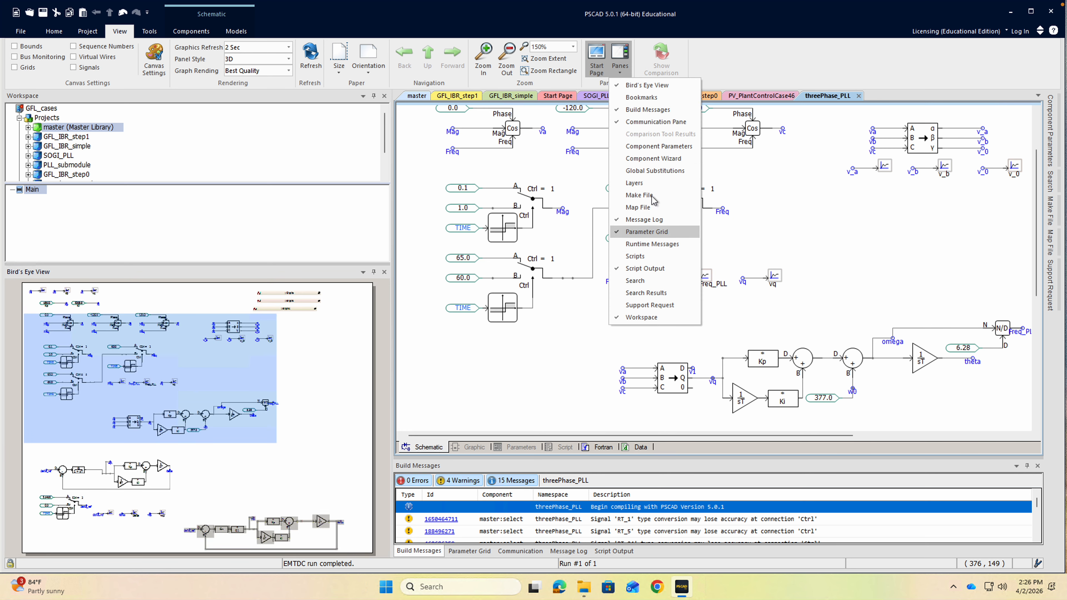
pyautogui.click(654, 158)
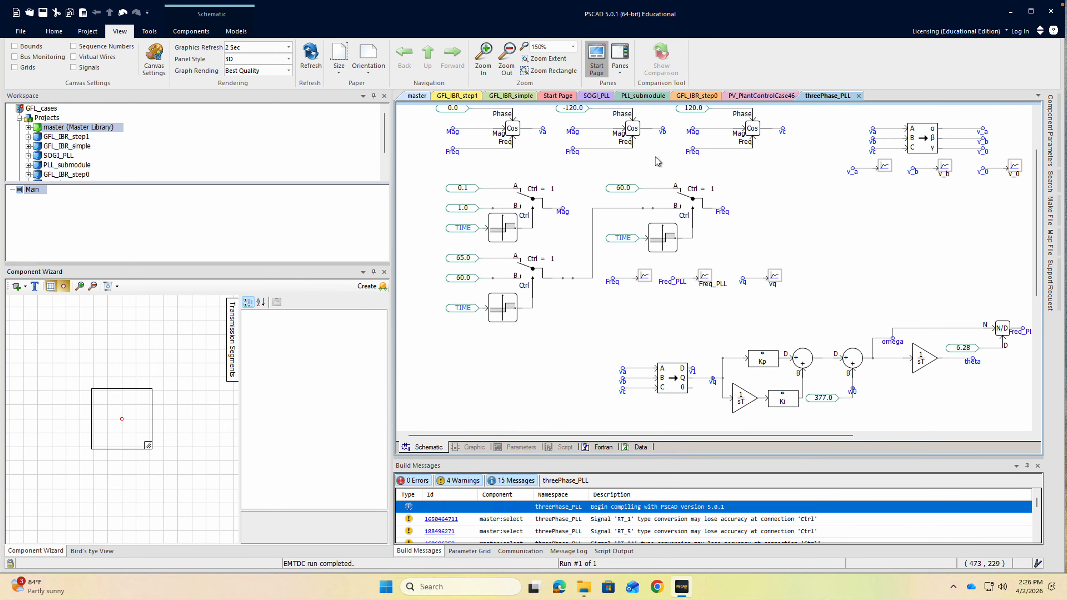
# Name the new blank component myPLL, with the wizard pane widened to show its properties.
pyautogui.click(127, 426)
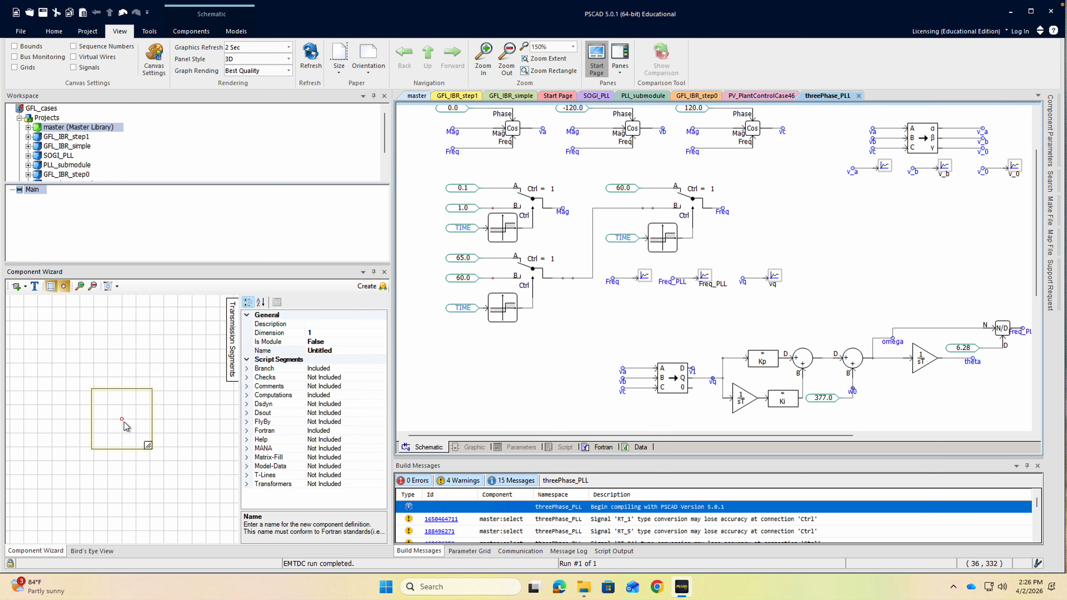
pyautogui.moveTo(393, 344); pyautogui.dragTo(443, 344)
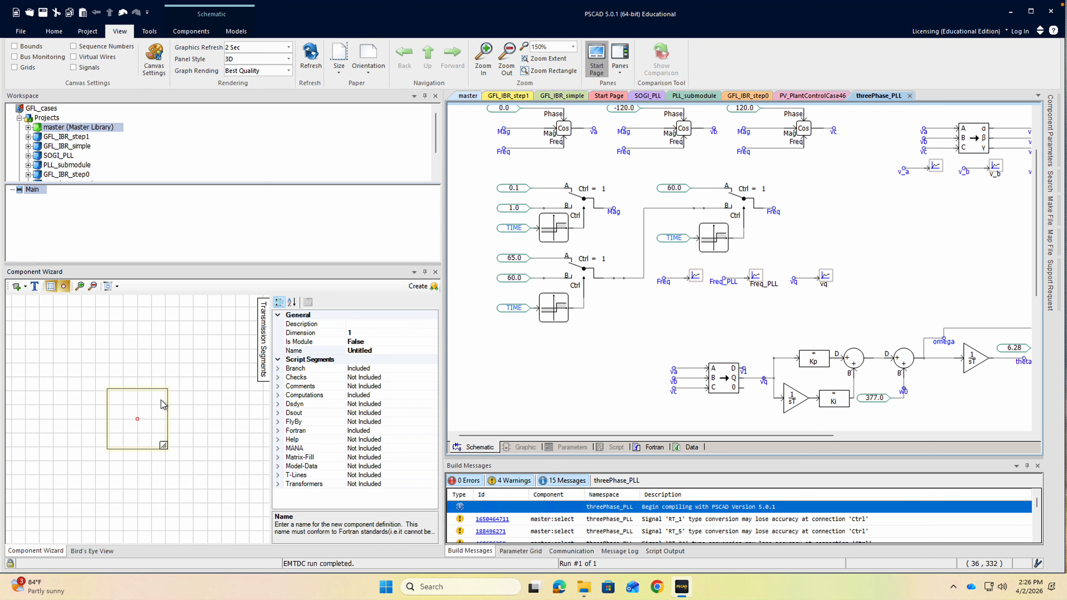
pyautogui.click(176, 364)
pyautogui.click(152, 419)
pyautogui.click(311, 351)
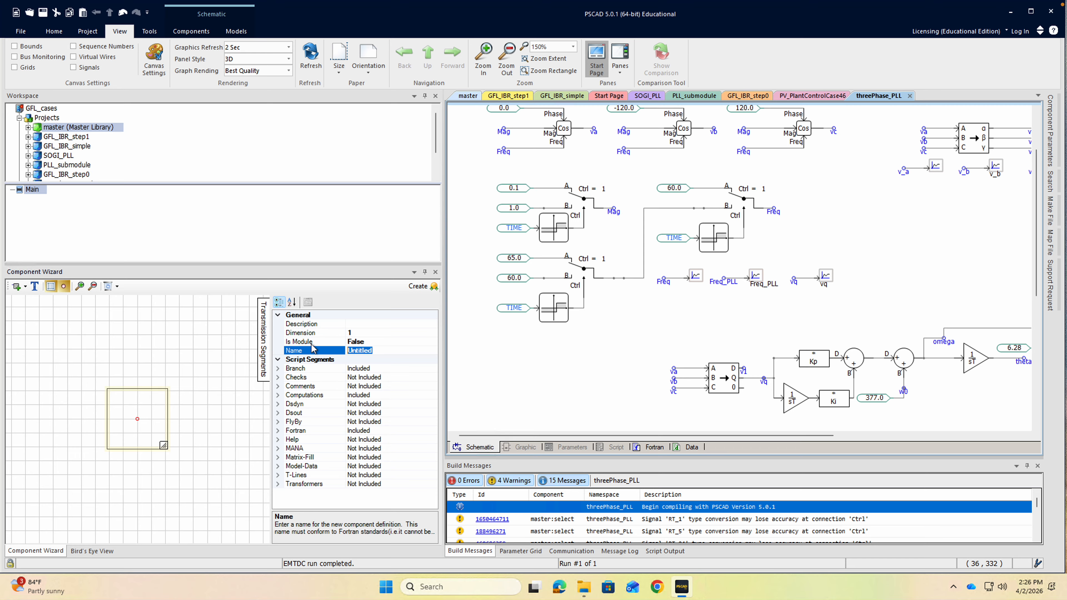
pyautogui.write('n')
pyautogui.click(152, 429)
# Add a port to the left side of the myPLL component and set its type to Input.
pyautogui.rightClick(151, 408)
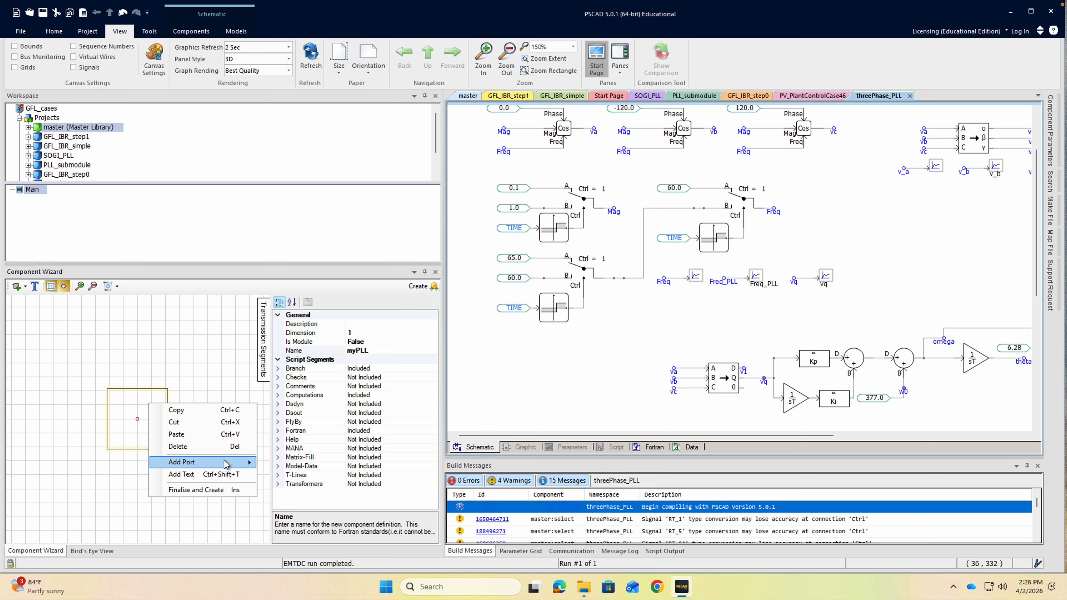
pyautogui.moveTo(226, 464)
pyautogui.click(296, 464)
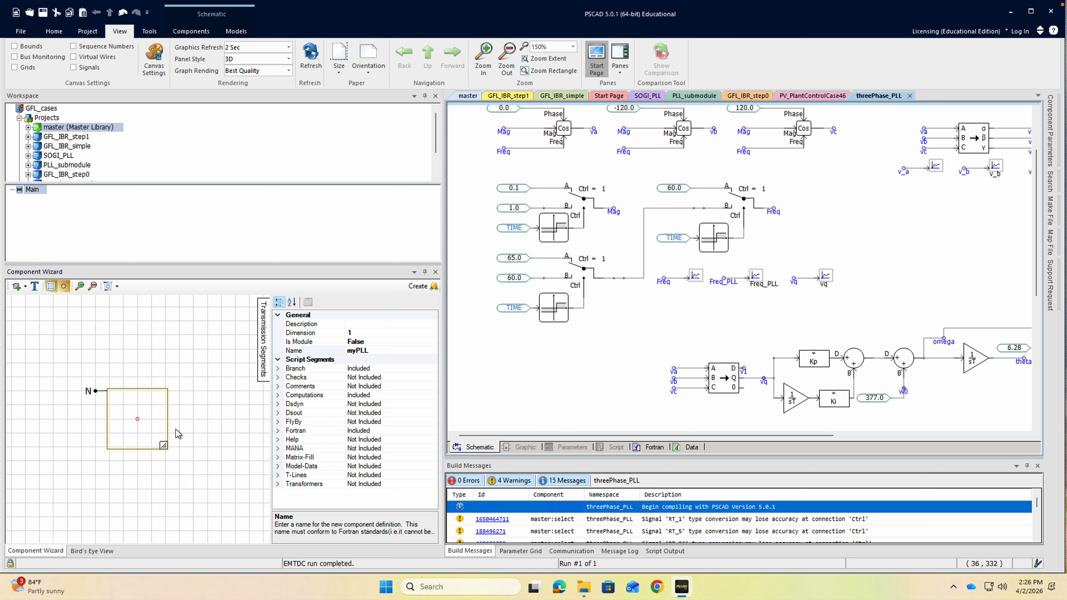
pyautogui.rightClick(163, 421)
pyautogui.click(89, 392)
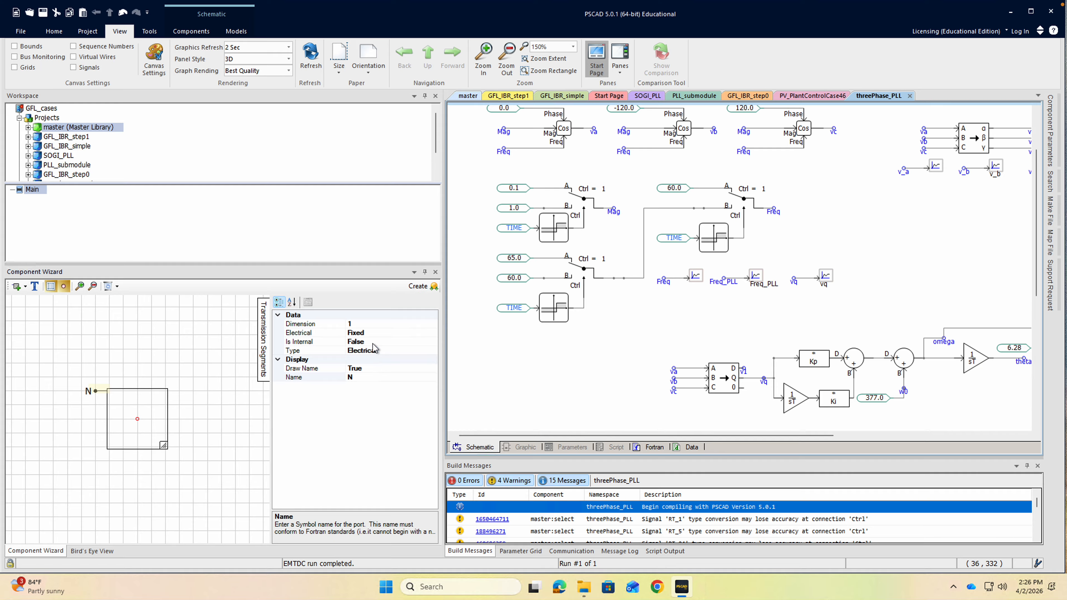
pyautogui.click(391, 352)
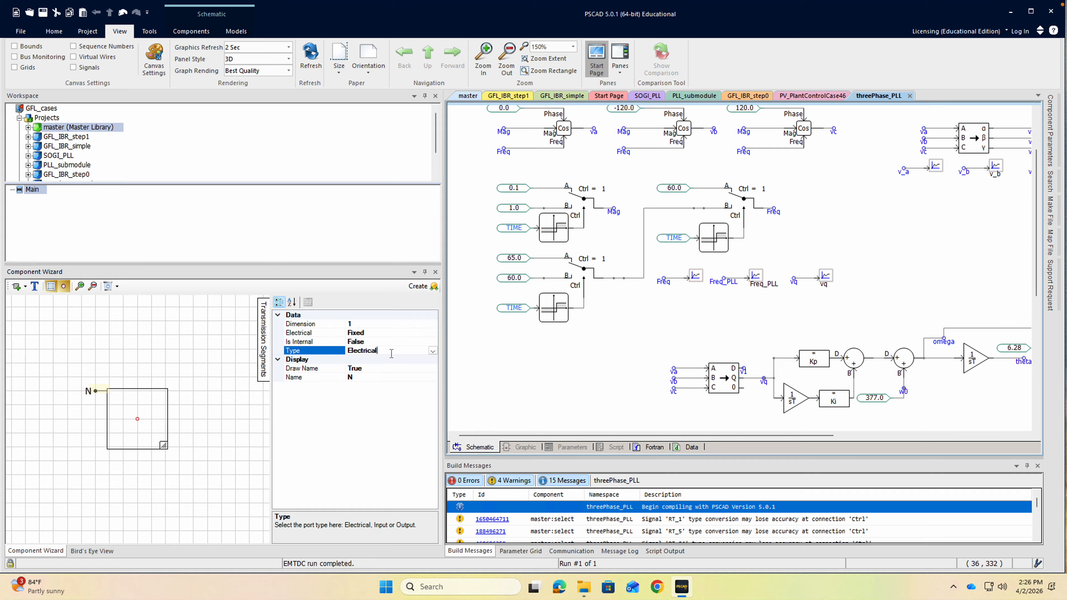
pyautogui.click(432, 351)
pyautogui.click(381, 368)
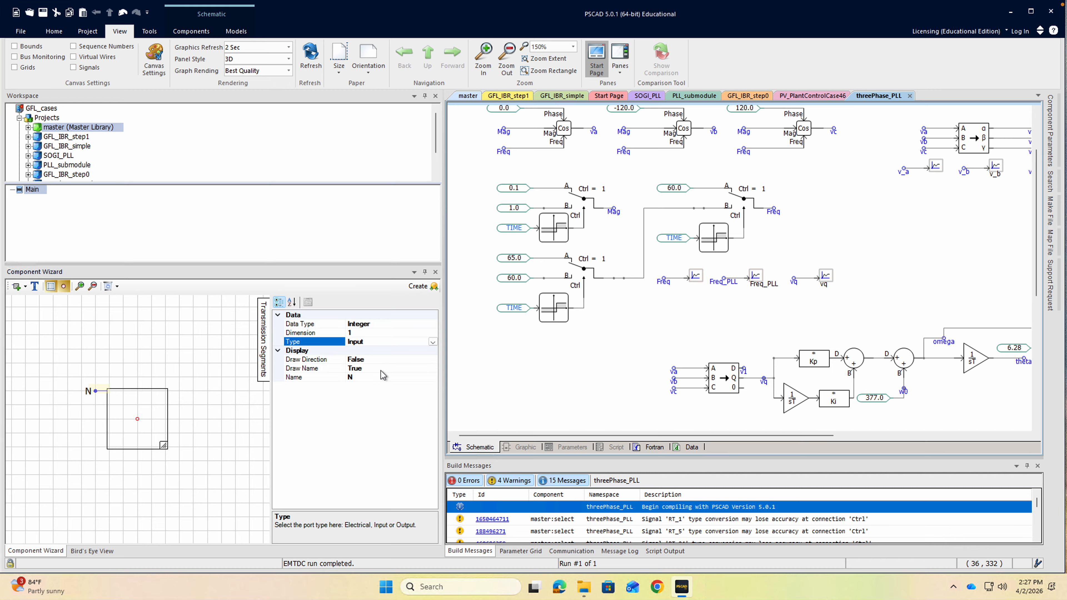
# Set the new input port's data type to Logical.
pyautogui.click(429, 324)
pyautogui.click(433, 324)
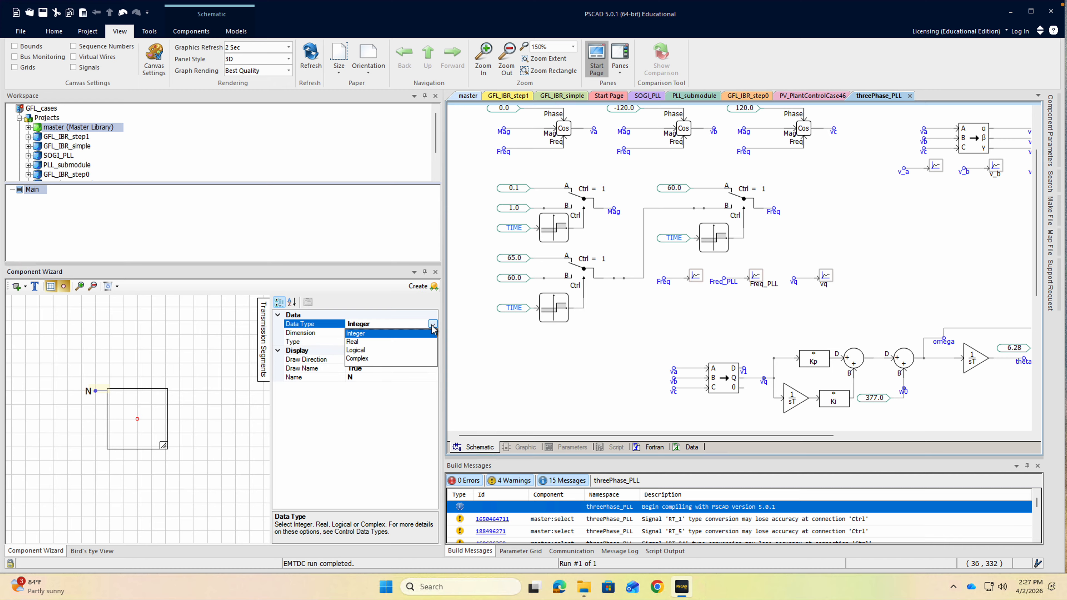
pyautogui.click(386, 350)
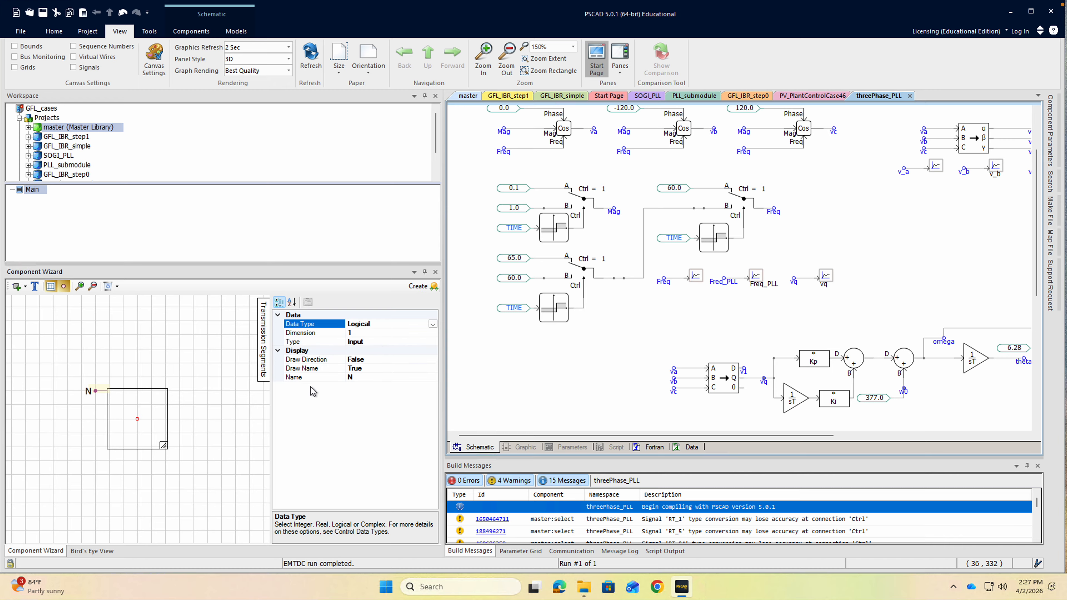
# Name the input port a and set its Draw Direction to True.
pyautogui.click(370, 376)
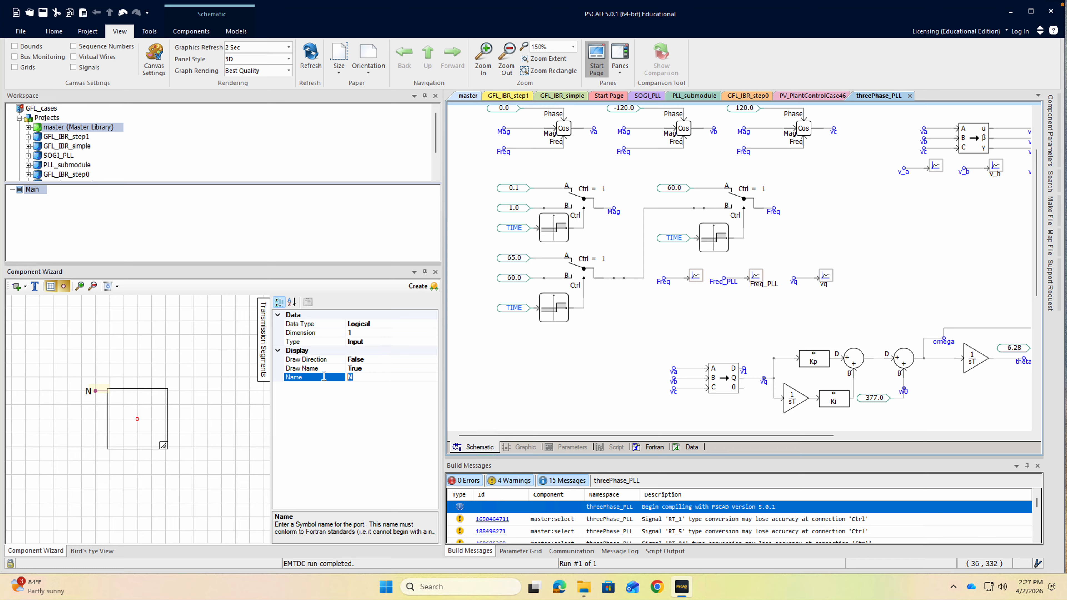
pyautogui.write('a')
pyautogui.click(333, 407)
pyautogui.click(372, 360)
pyautogui.click(433, 360)
pyautogui.click(369, 368)
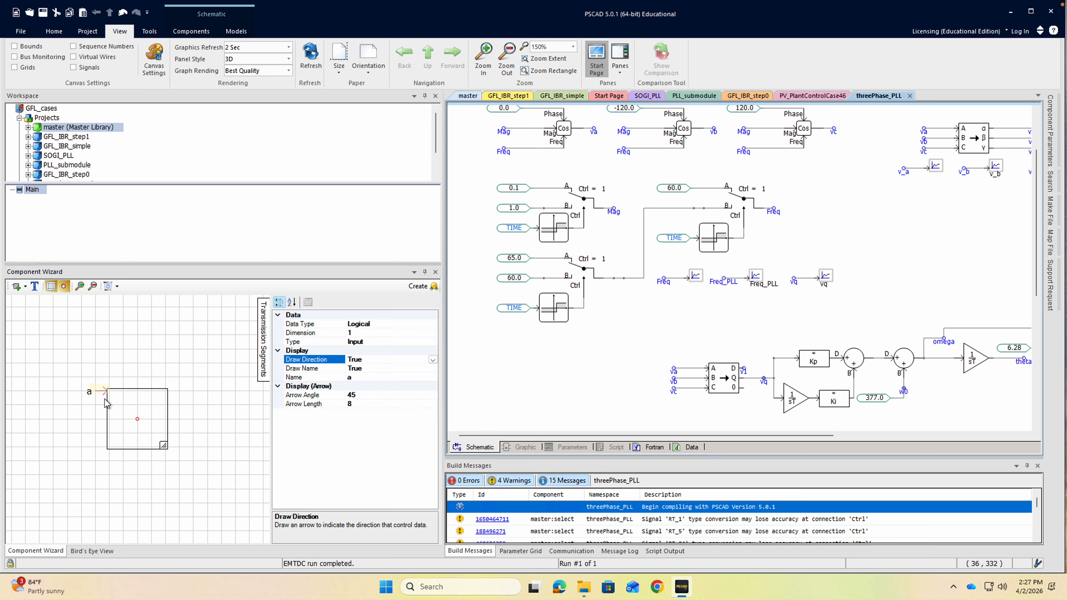
pyautogui.click(188, 410)
pyautogui.click(99, 396)
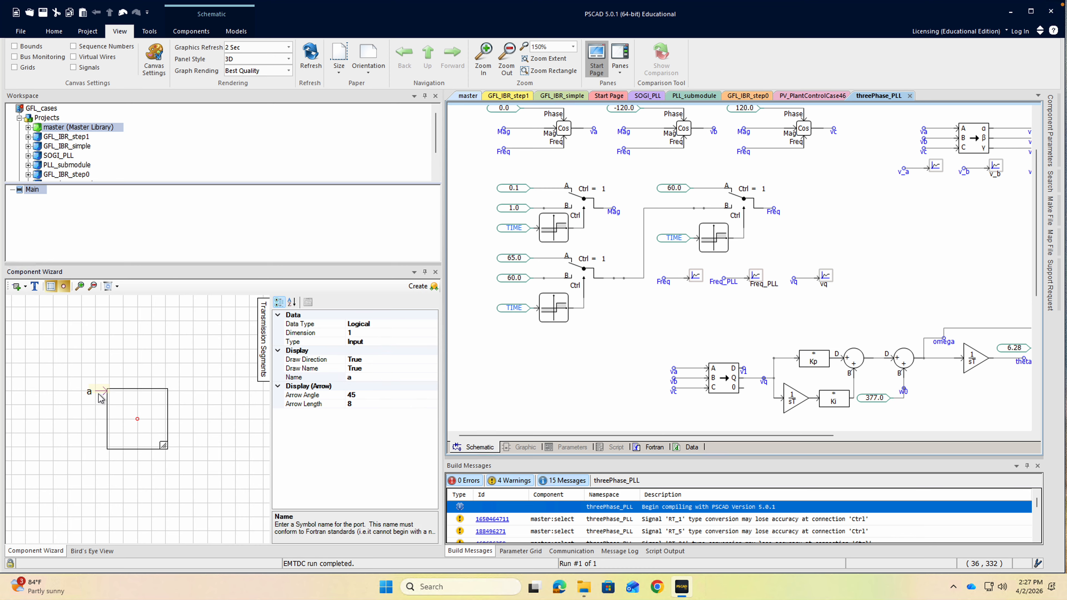
pyautogui.click(140, 405)
pyautogui.rightClick(140, 405)
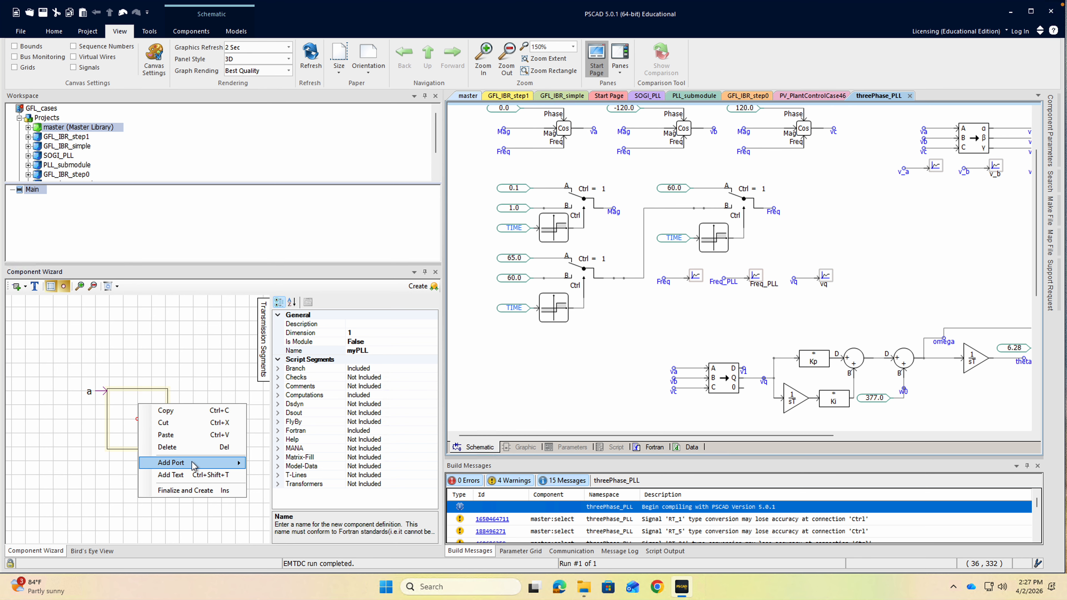
pyautogui.moveTo(193, 464)
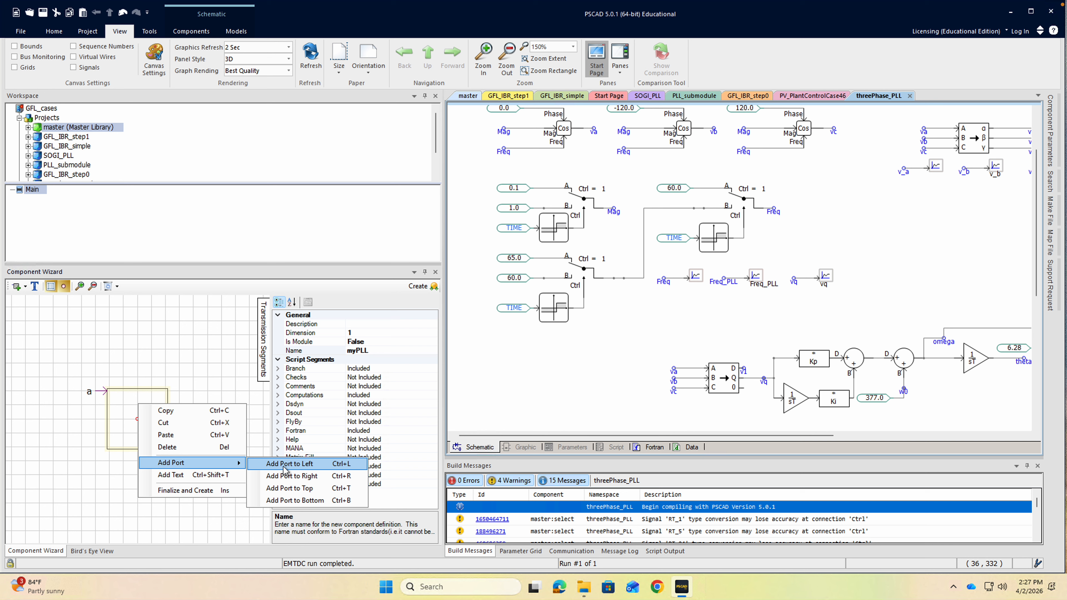
pyautogui.click(285, 464)
pyautogui.click(101, 406)
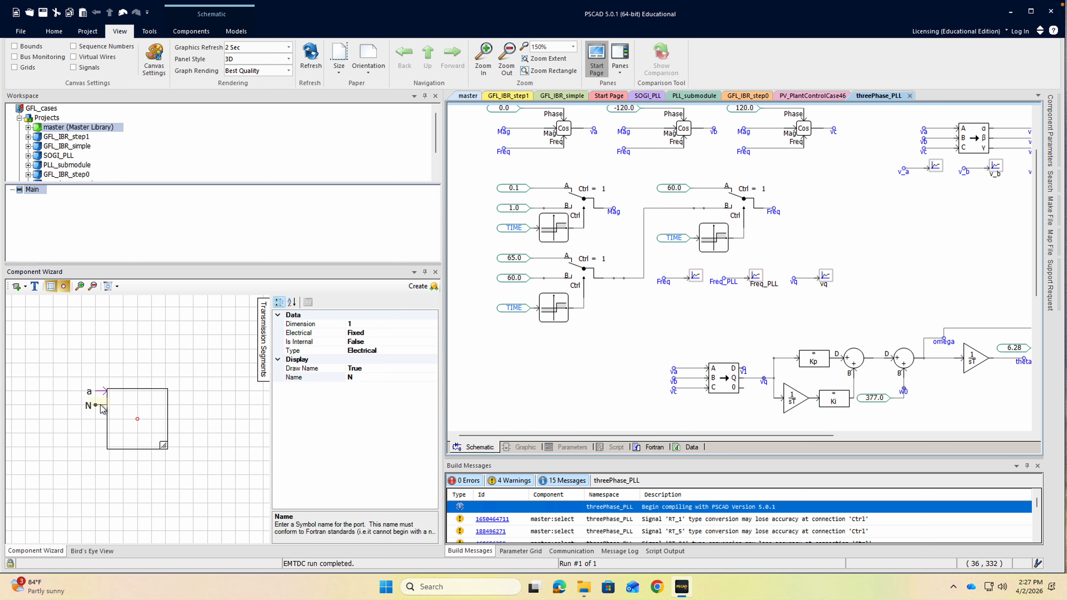
pyautogui.rightClick(102, 409)
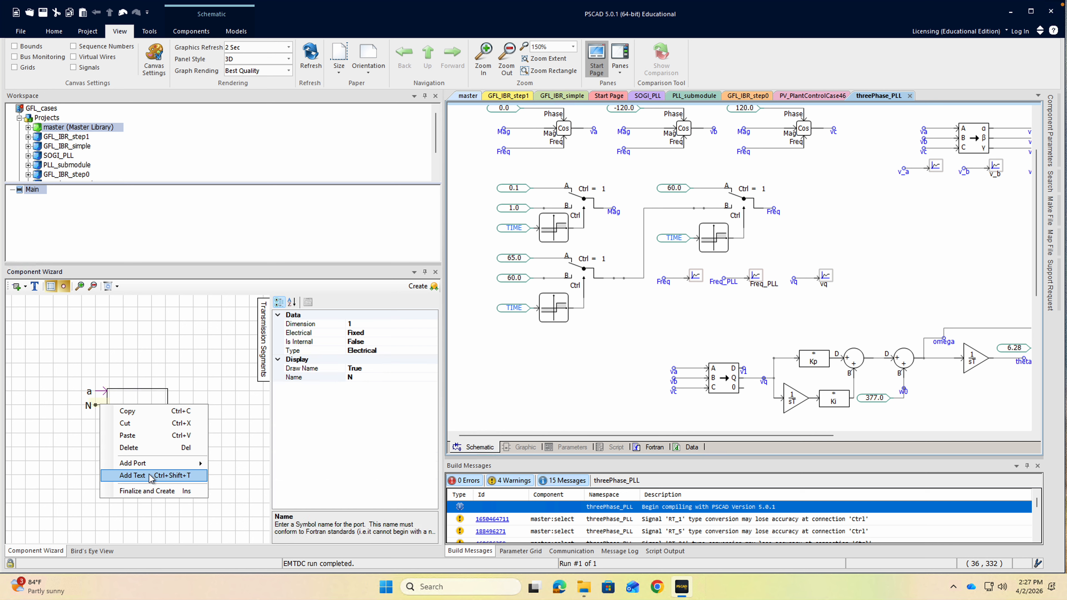
pyautogui.click(126, 448)
# Copy input port a and paste two duplicates, placing them below it at the middle and lower corner of the component's left side.
pyautogui.click(100, 394)
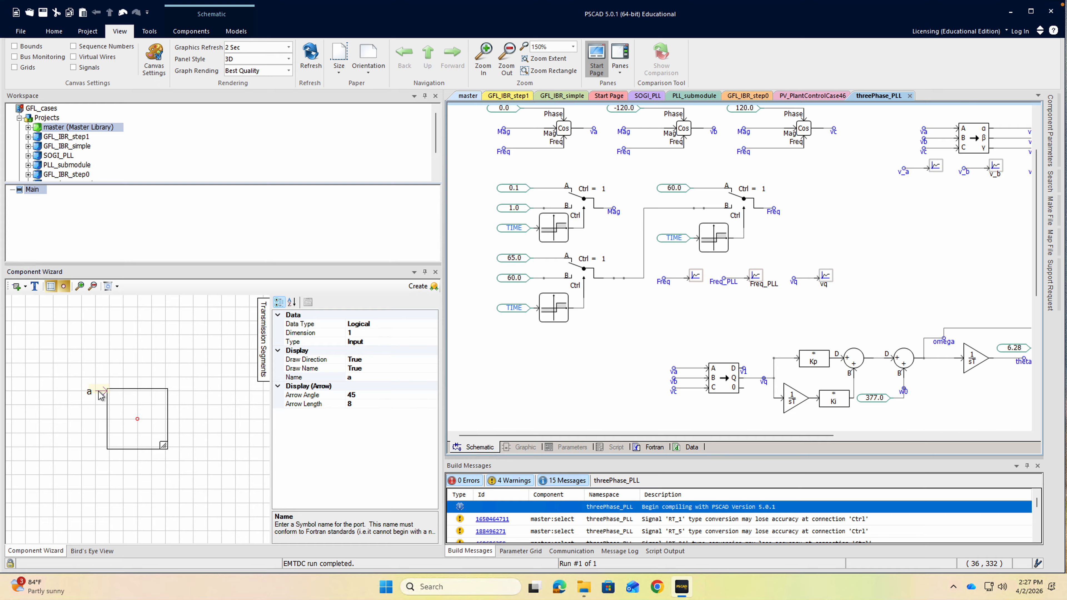
pyautogui.rightClick(99, 390)
pyautogui.click(124, 399)
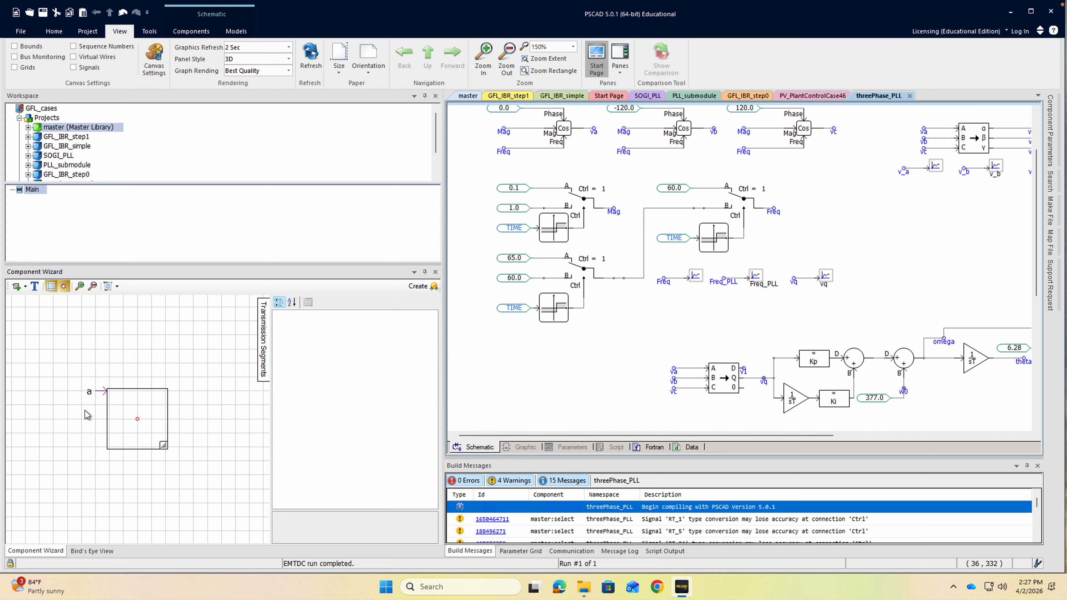
pyautogui.rightClick(86, 409)
pyautogui.click(109, 438)
pyautogui.click(101, 433)
pyautogui.moveTo(101, 433); pyautogui.dragTo(101, 422)
pyautogui.rightClick(101, 420)
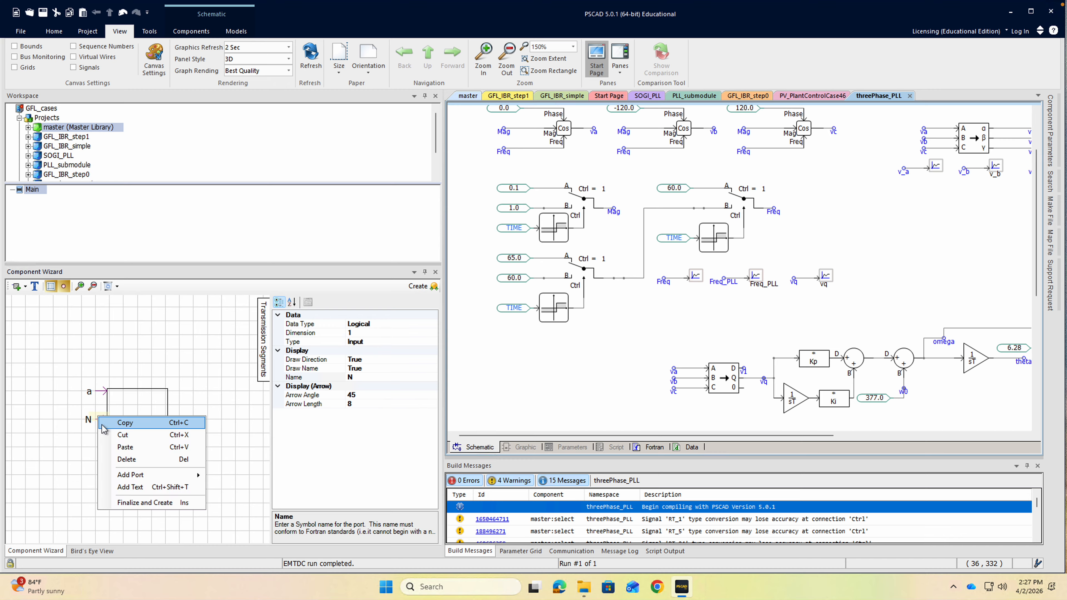
pyautogui.click(113, 444)
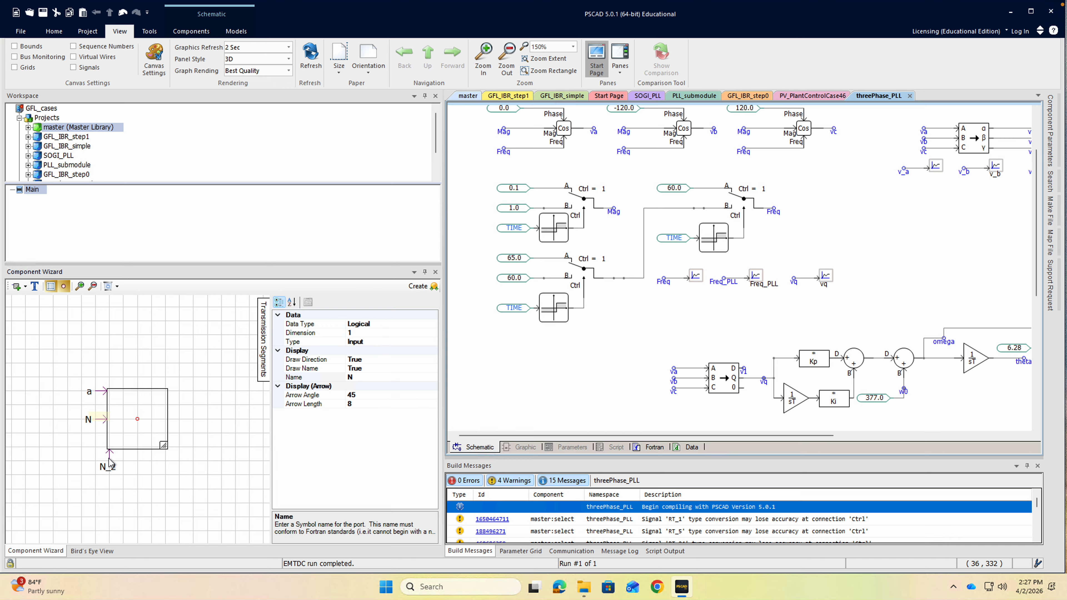
pyautogui.moveTo(110, 460); pyautogui.dragTo(104, 449)
# Name the middle input port b and set its data type to Real.
pyautogui.click(361, 378)
pyautogui.write('b')
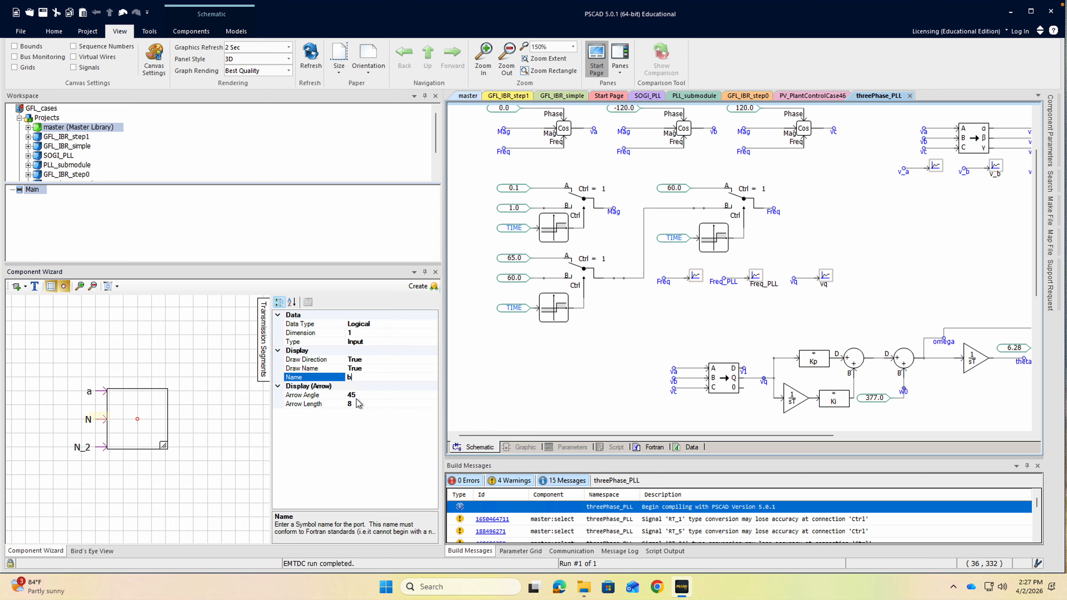
pyautogui.click(393, 325)
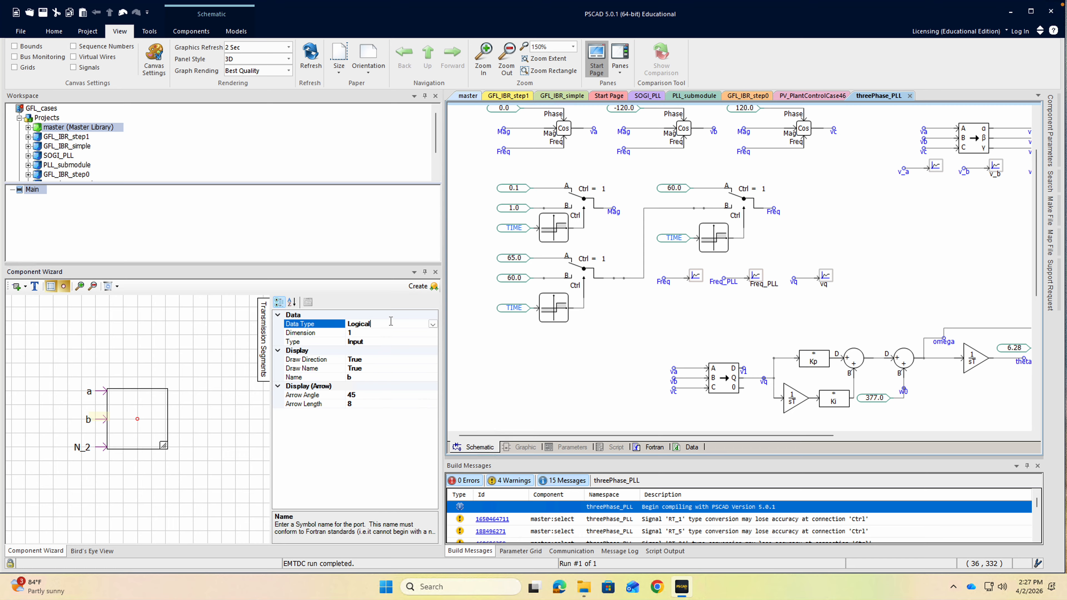
pyautogui.click(433, 324)
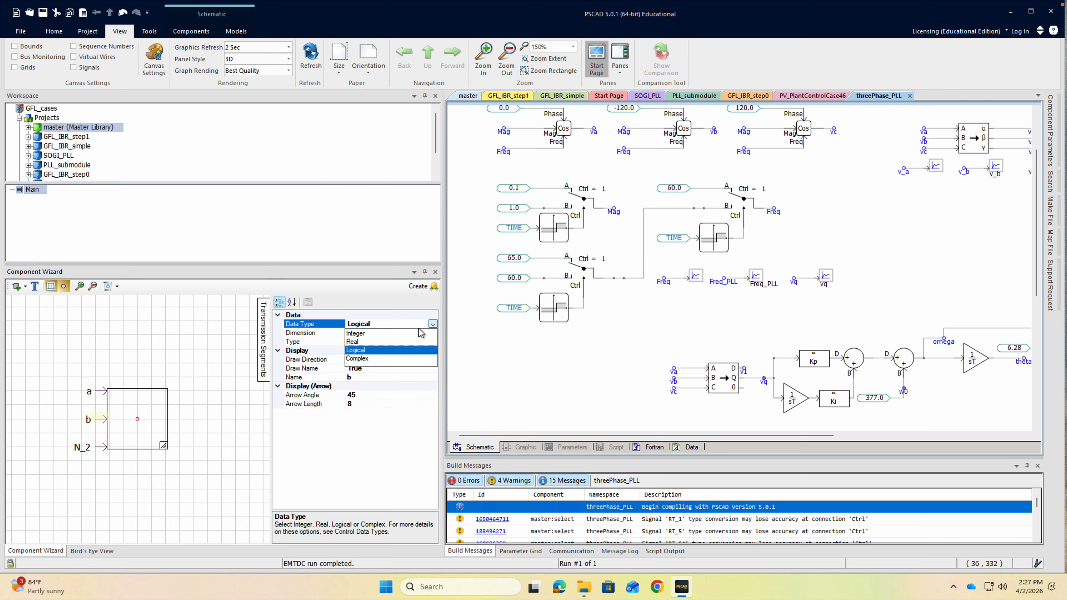
pyautogui.click(385, 343)
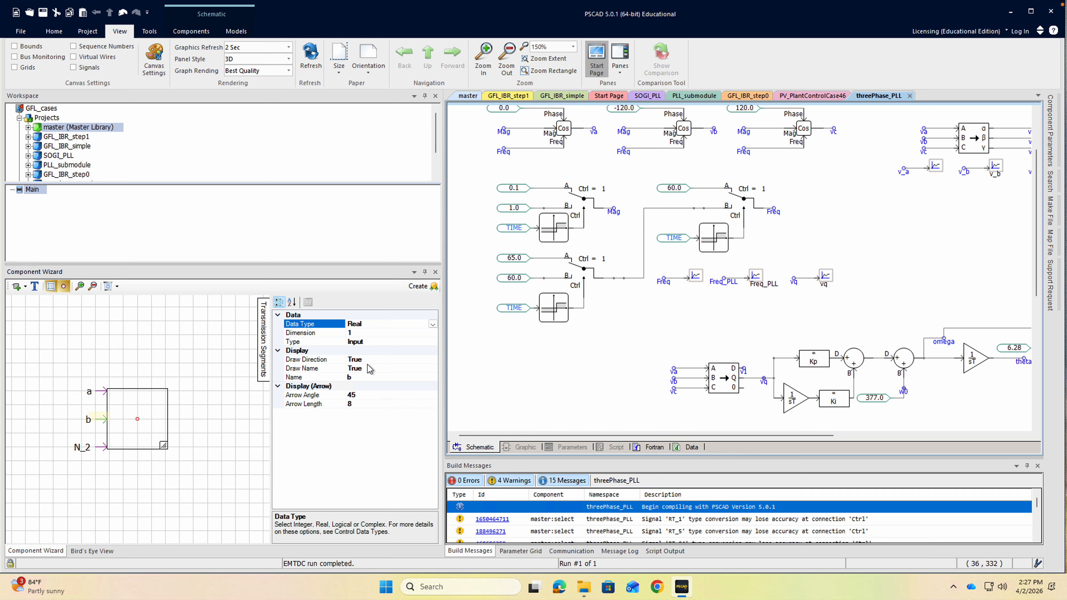
# Set the data type of input port a to Real.
pyautogui.click(99, 391)
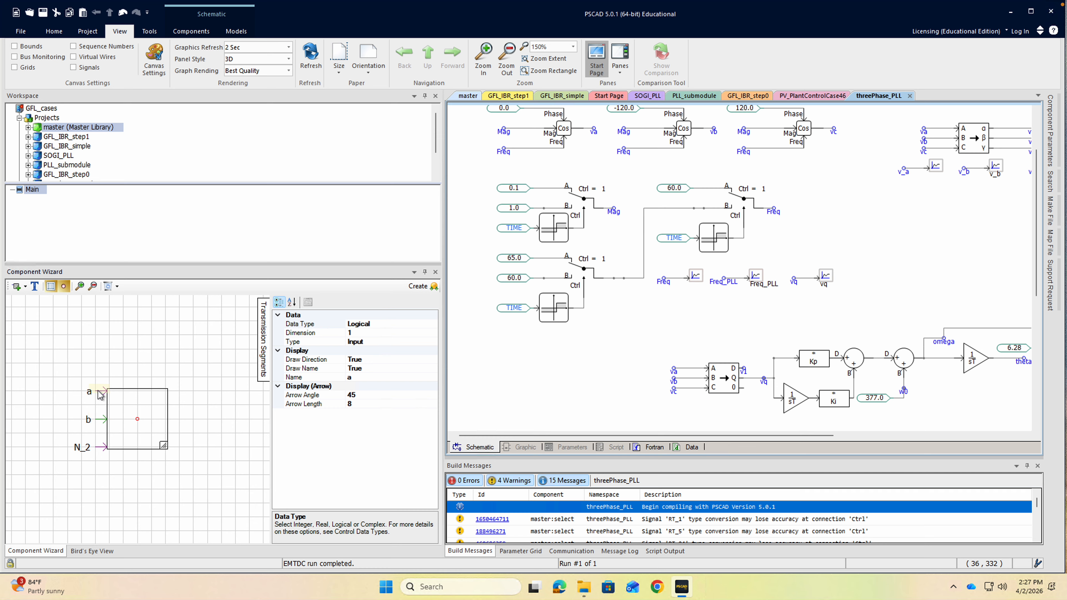
pyautogui.click(383, 325)
pyautogui.click(432, 324)
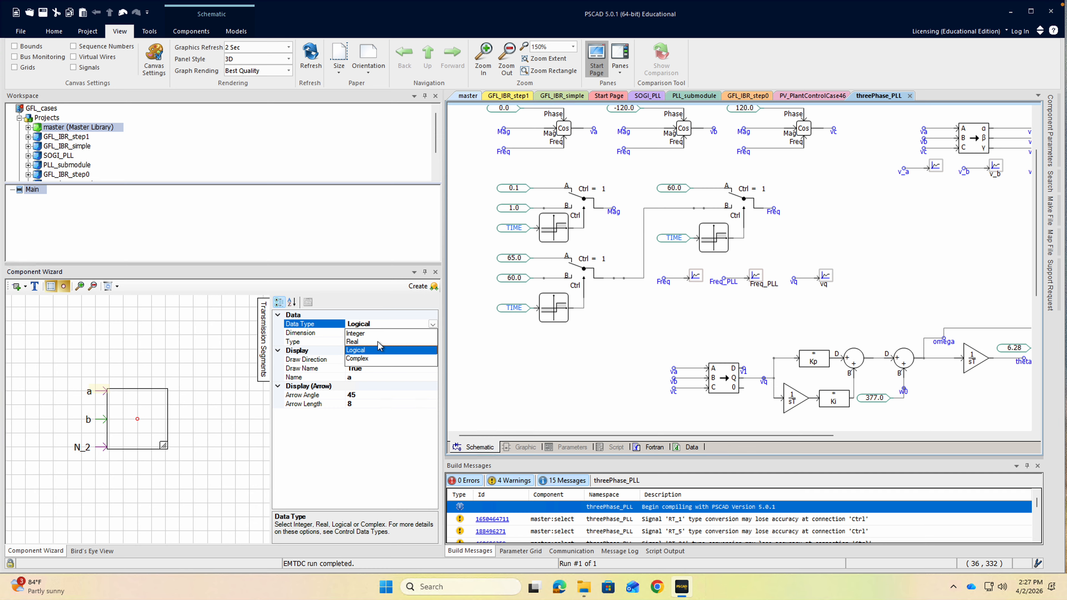
pyautogui.click(377, 342)
# Set the lowest input port's data type to Real and rename it c.
pyautogui.click(102, 446)
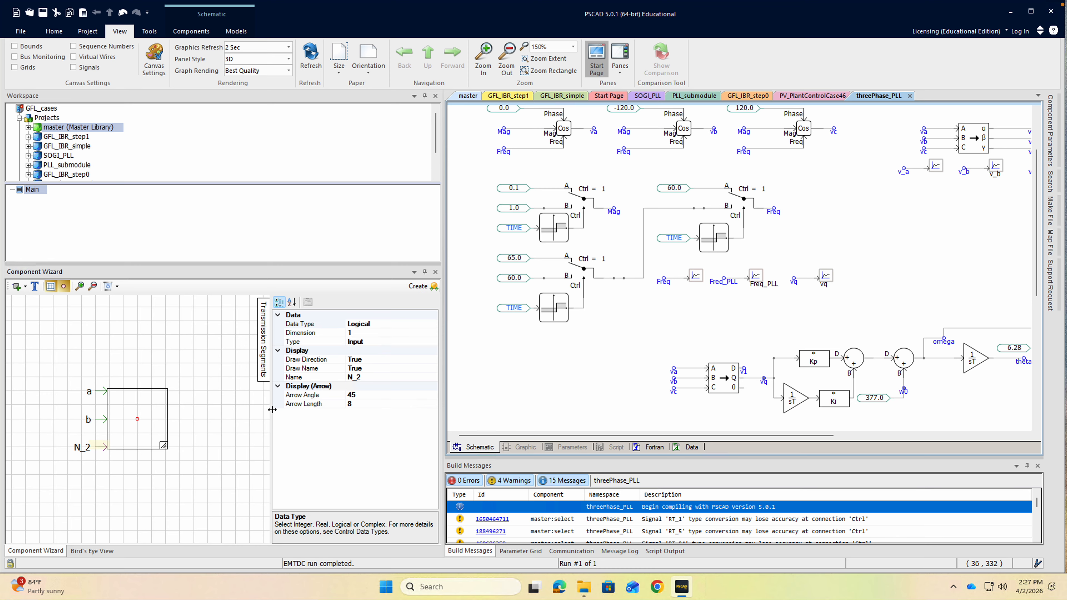
pyautogui.click(395, 324)
pyautogui.click(432, 324)
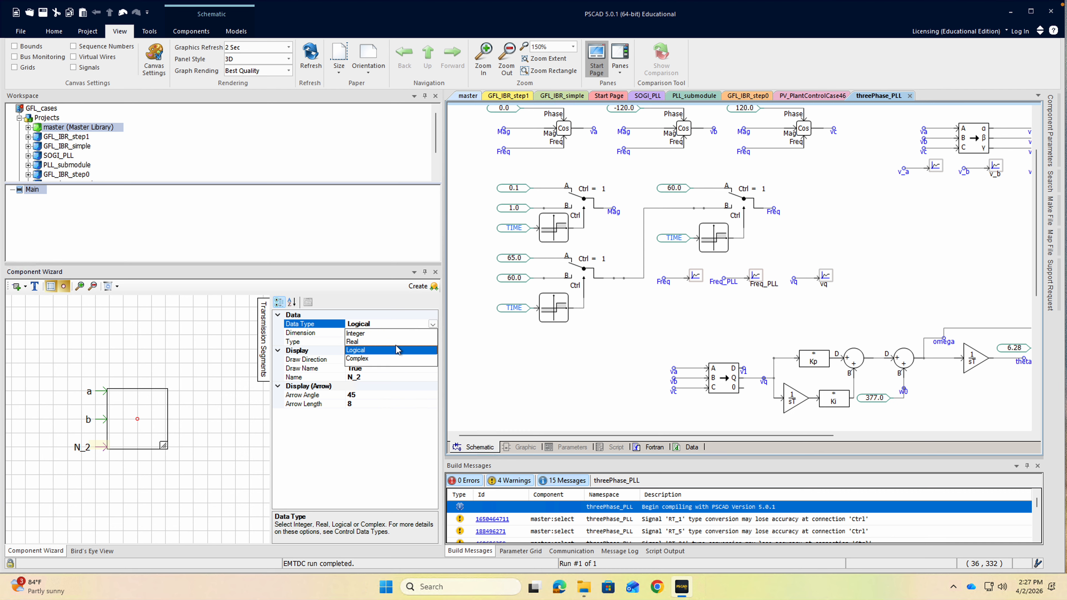
pyautogui.click(353, 341)
pyautogui.click(319, 403)
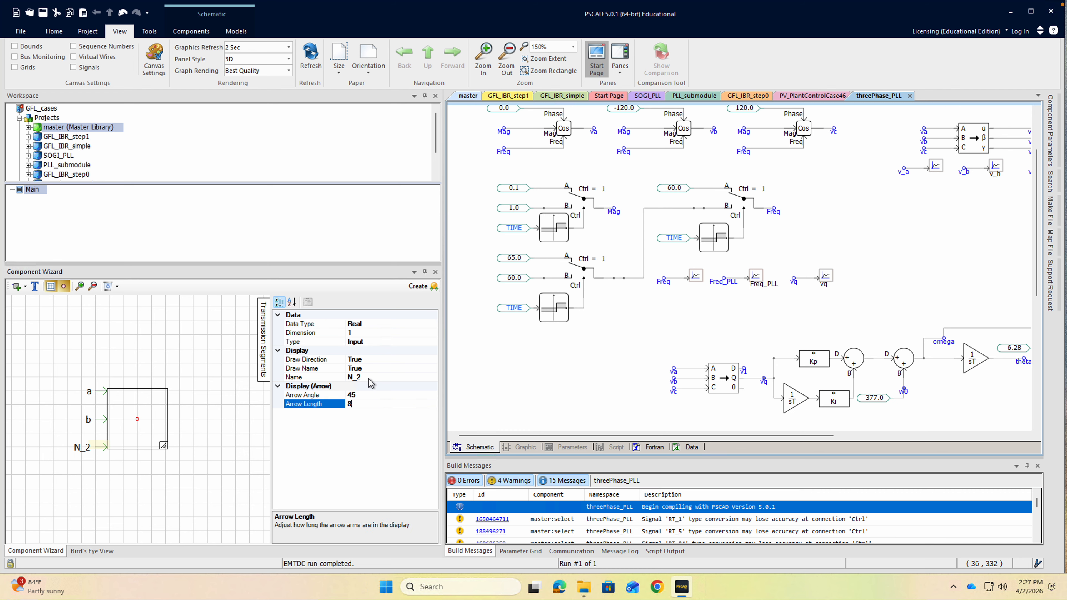
pyautogui.click(340, 377)
pyautogui.press('BackSpace')
pyautogui.press('BackSpace')
pyautogui.press('BackSpace')
pyautogui.write('c')
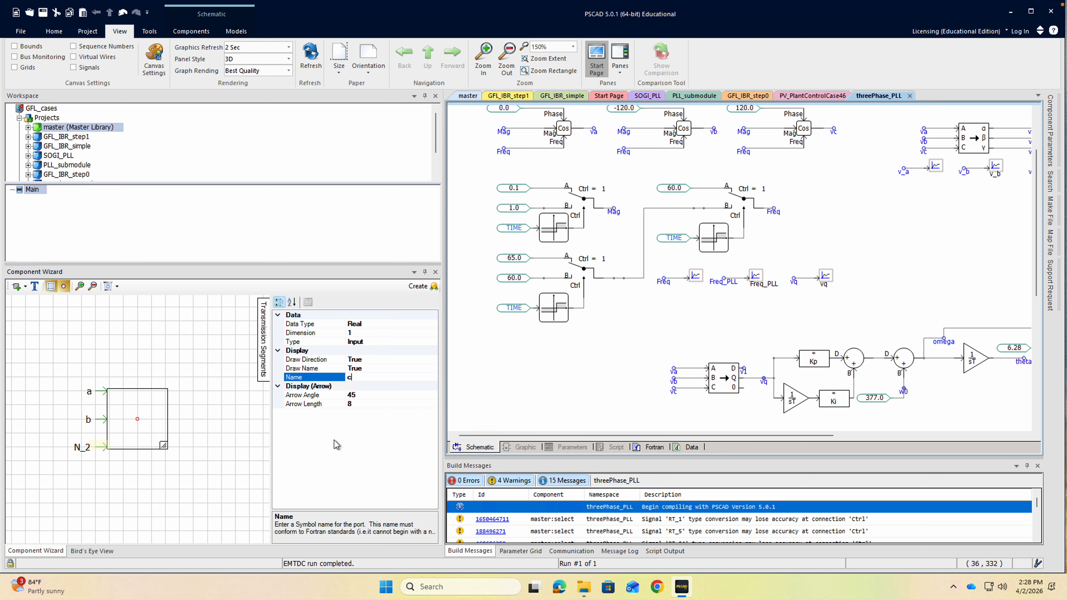
pyautogui.click(335, 463)
# Add a port to the component's right side.
pyautogui.click(132, 405)
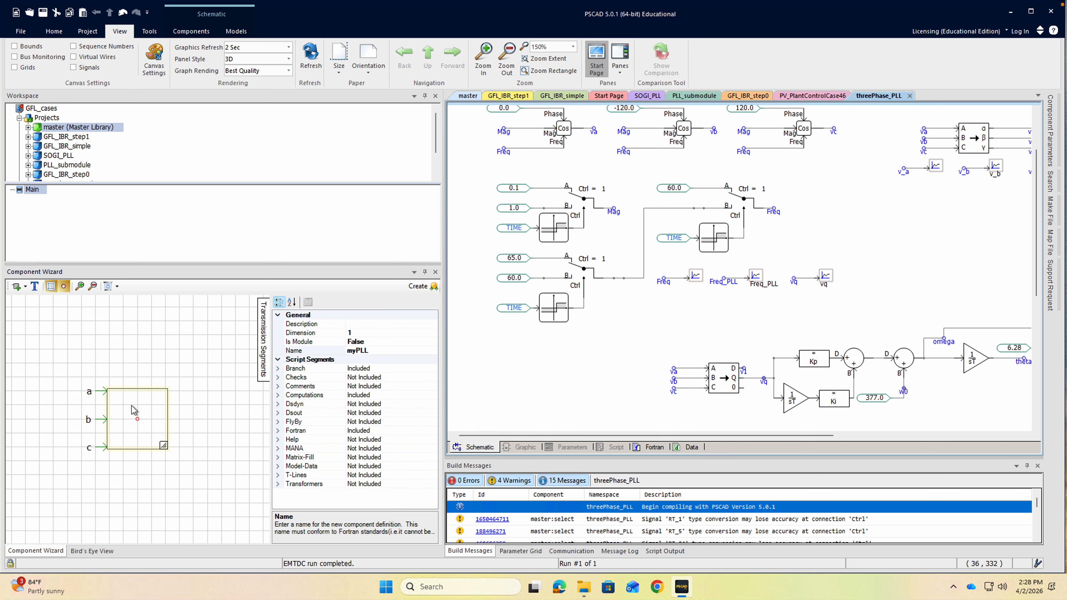
pyautogui.rightClick(132, 405)
pyautogui.moveTo(210, 464)
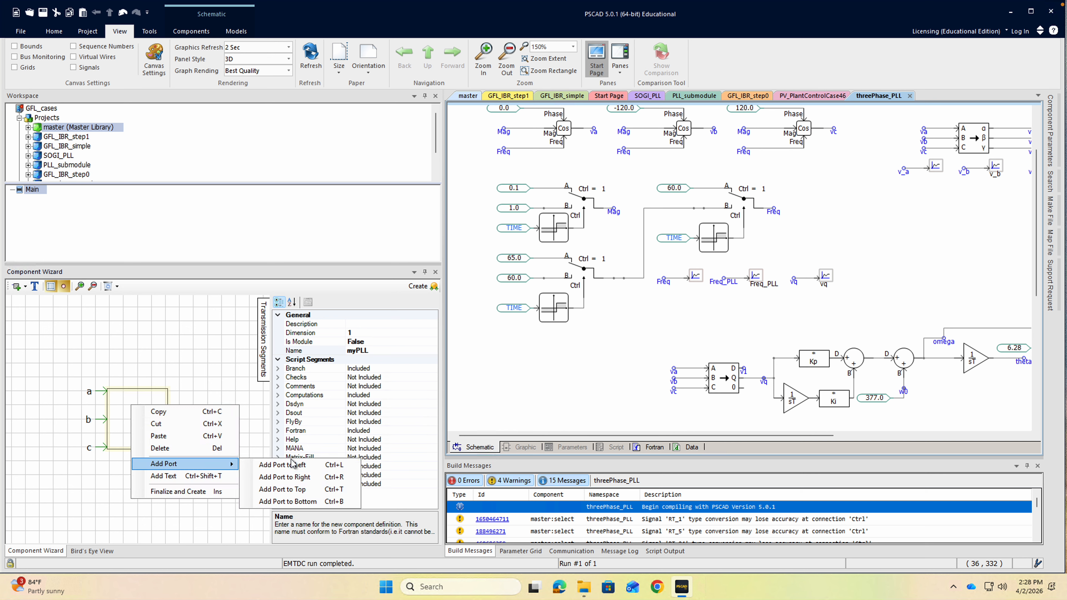
pyautogui.click(300, 489)
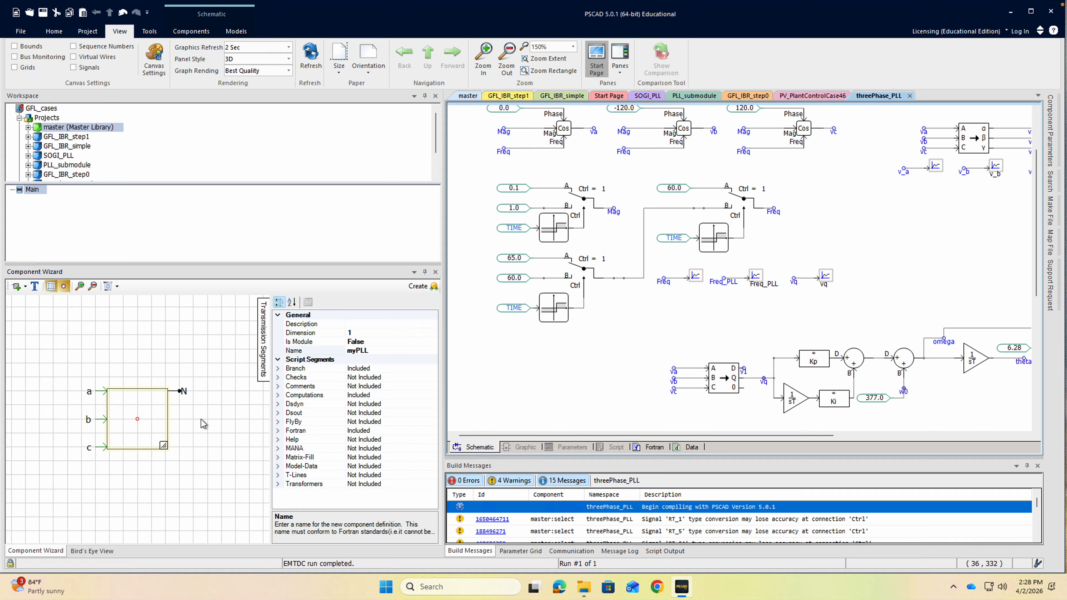
# Set the type of the new right-side port to Output.
pyautogui.click(185, 397)
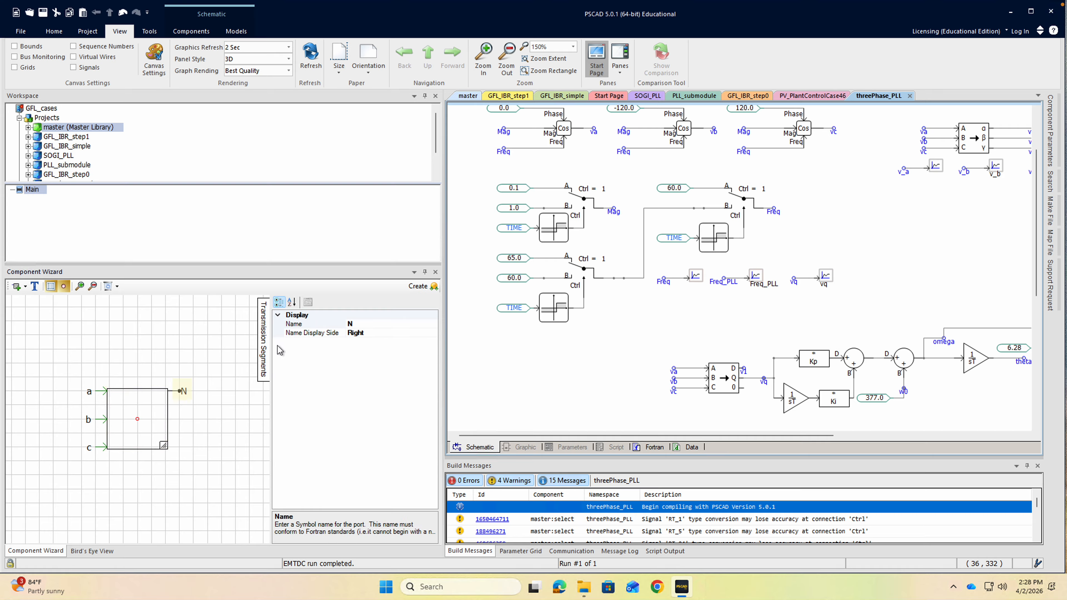
pyautogui.click(174, 392)
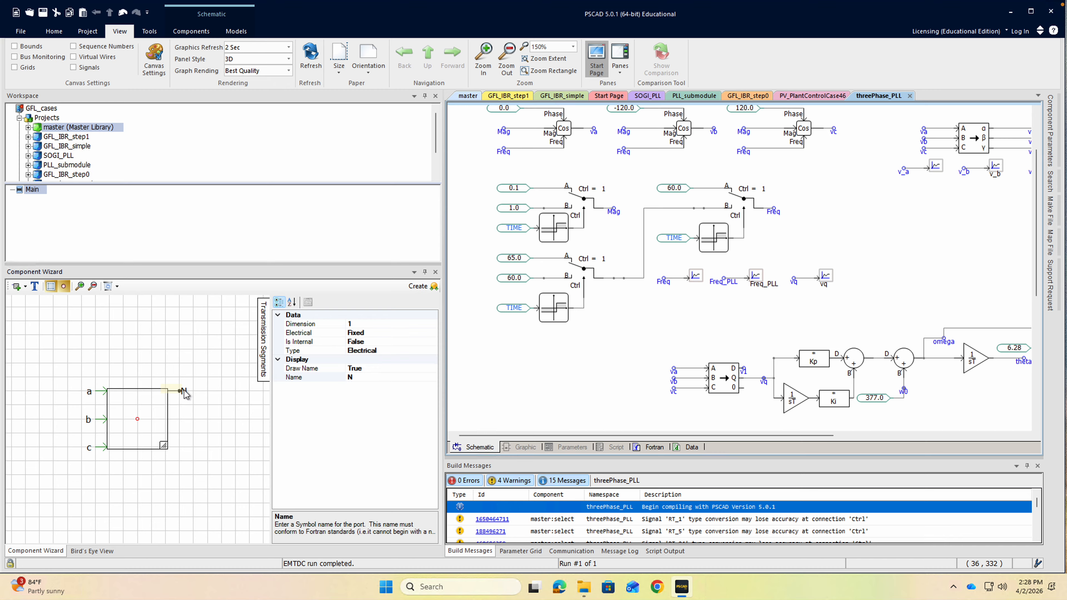
pyautogui.click(183, 390)
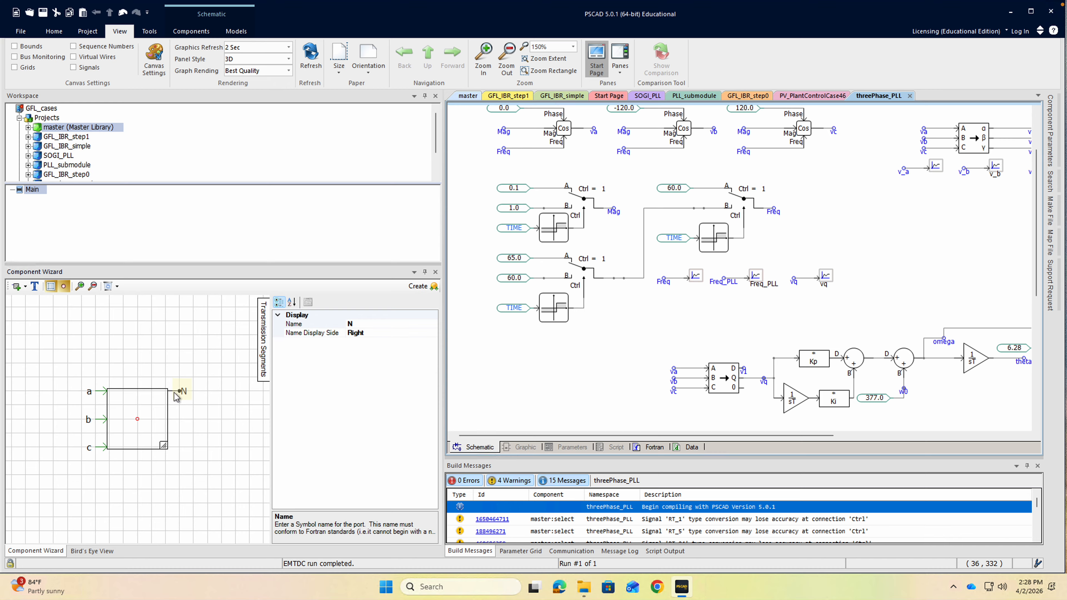
pyautogui.click(175, 392)
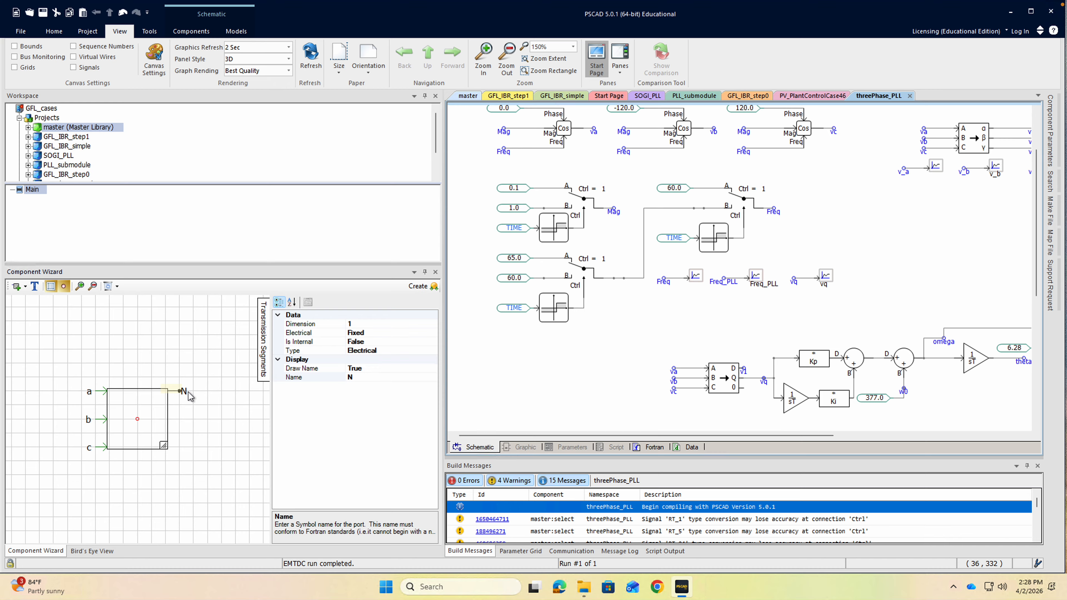
pyautogui.click(378, 333)
pyautogui.click(383, 350)
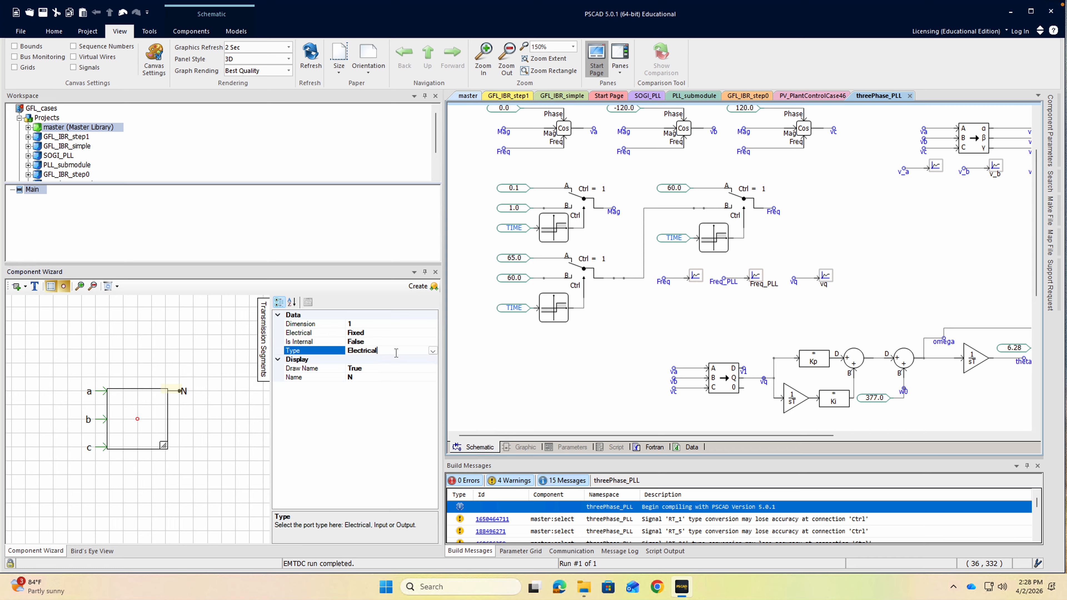
pyautogui.click(433, 351)
pyautogui.click(379, 379)
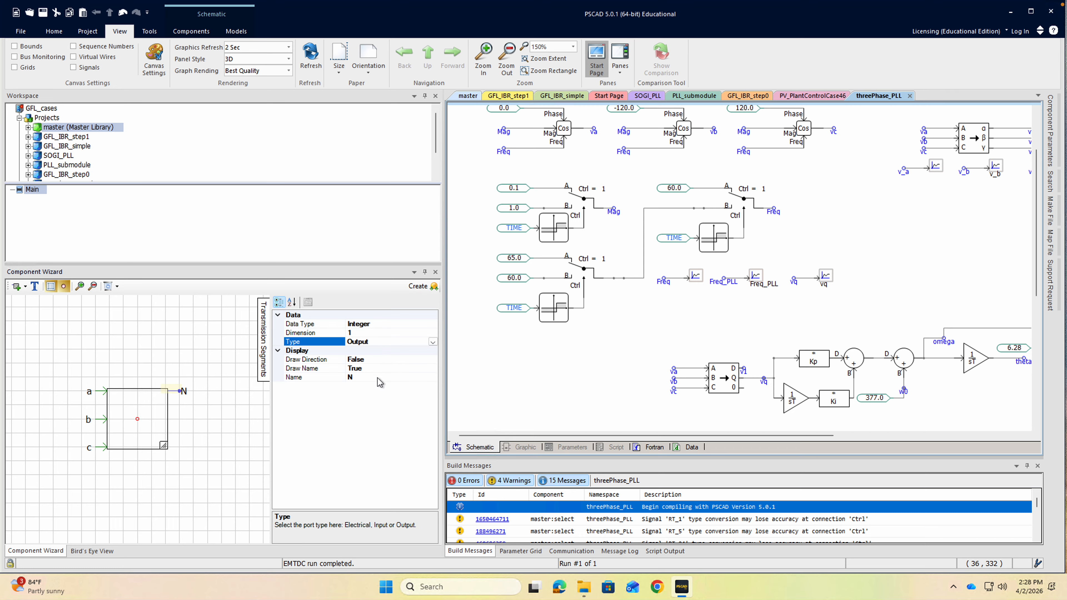
# Name the output port Vd, keep its name drawn, and set Draw Direction to True.
pyautogui.click(367, 377)
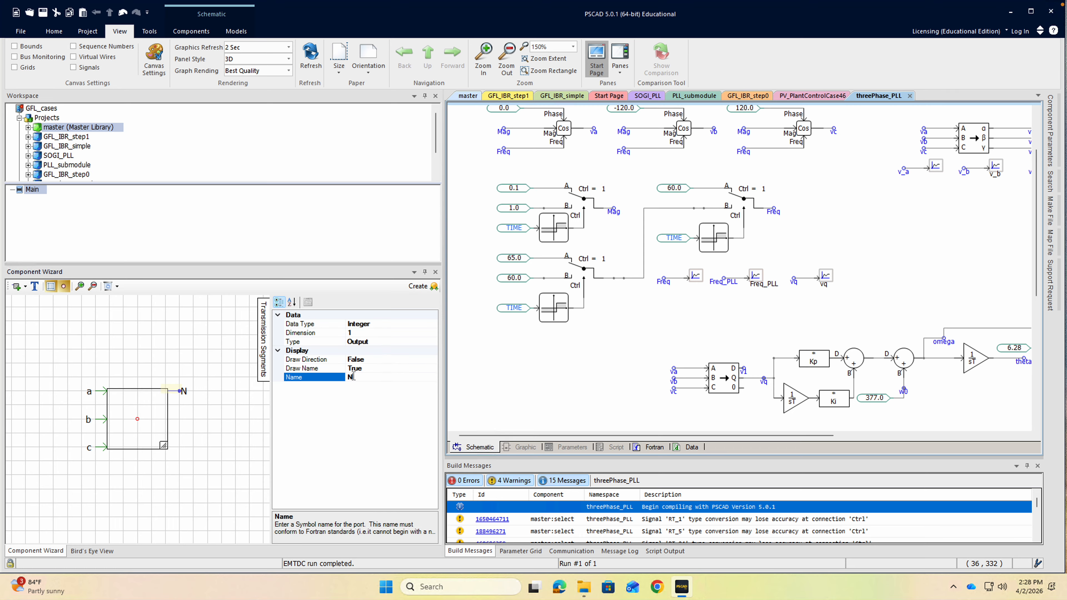
pyautogui.write('Vd')
pyautogui.click(388, 368)
pyautogui.click(432, 369)
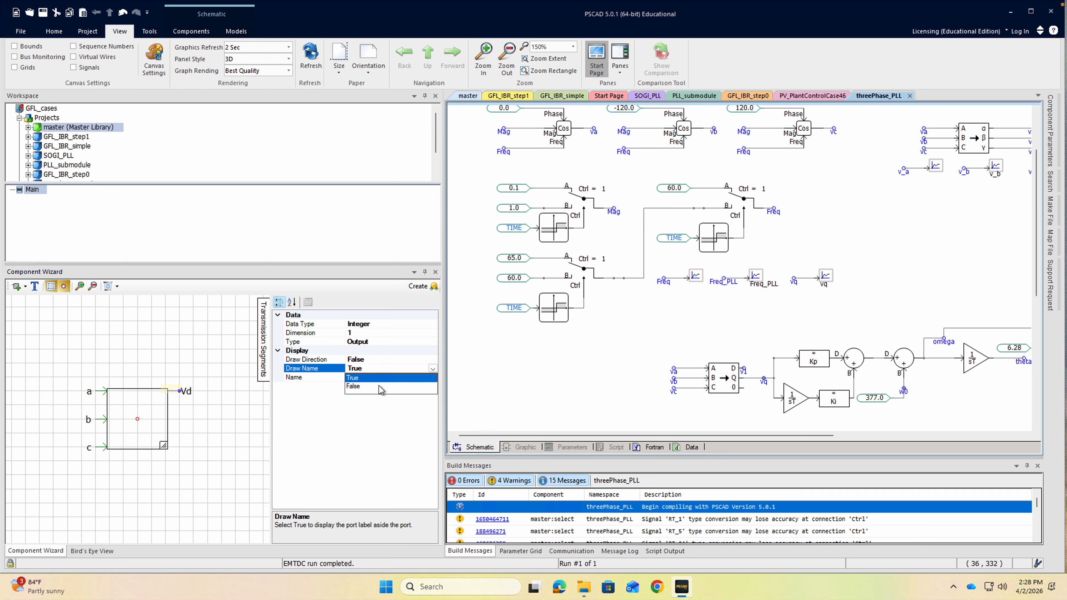
pyautogui.click(382, 378)
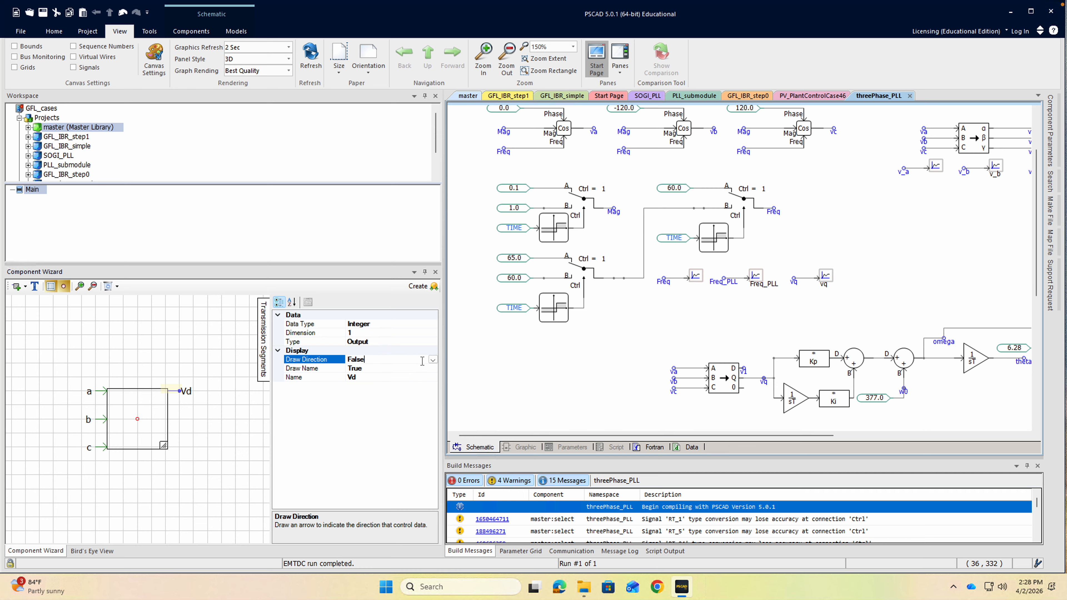
pyautogui.click(390, 360)
pyautogui.click(390, 359)
pyautogui.click(393, 369)
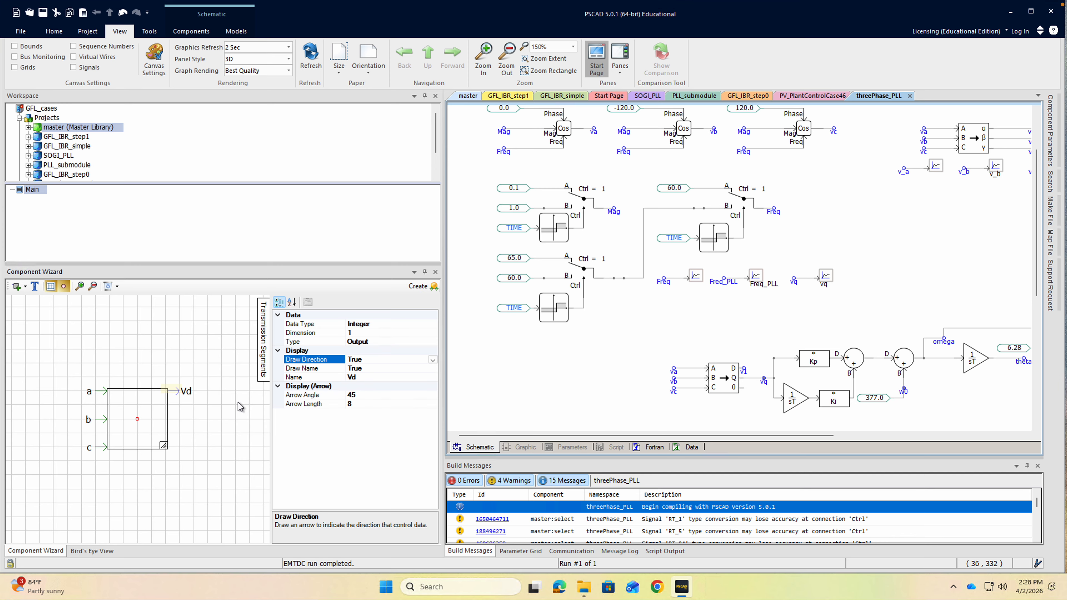
# Copy output port Vd and paste three duplicates below it along the component's right side.
pyautogui.click(191, 395)
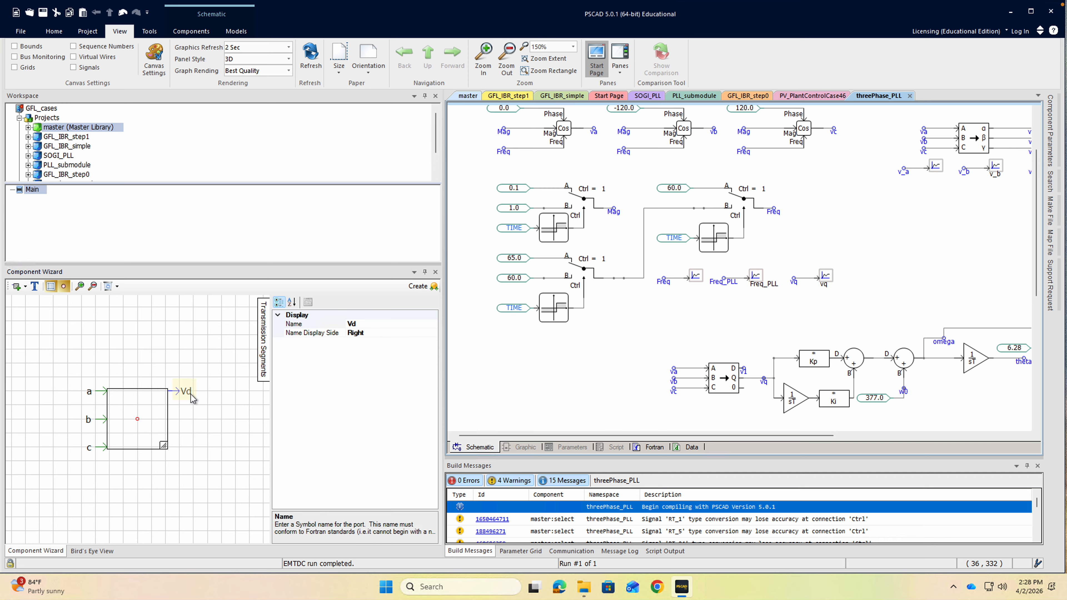
pyautogui.click(188, 409)
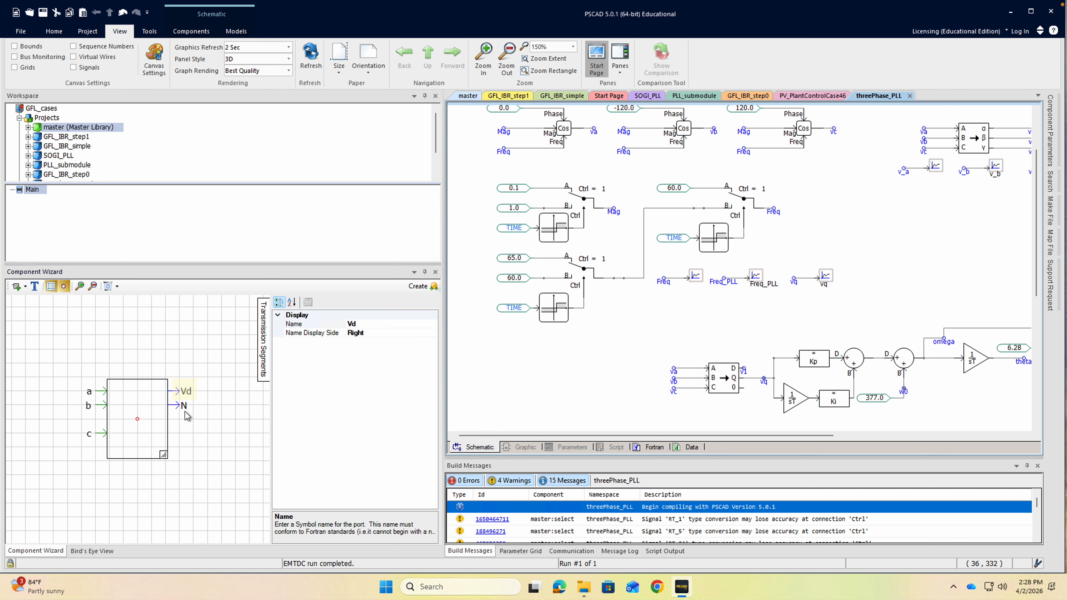
pyautogui.click(192, 434)
# Name the second output port Vq and set its data type to Real.
pyautogui.click(184, 407)
pyautogui.click(365, 323)
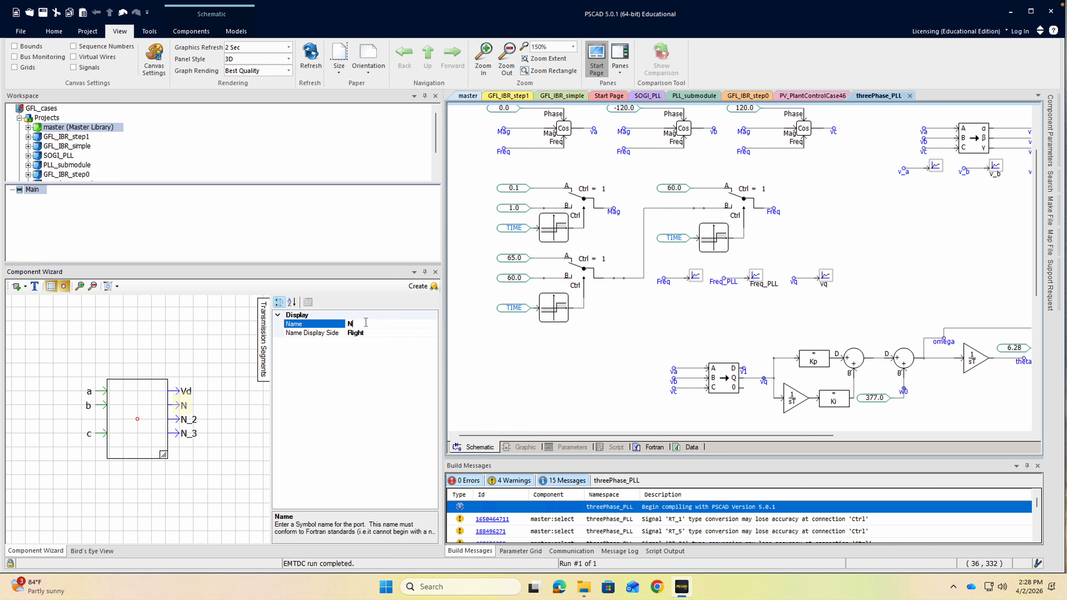
pyautogui.write('Vq')
pyautogui.click(187, 404)
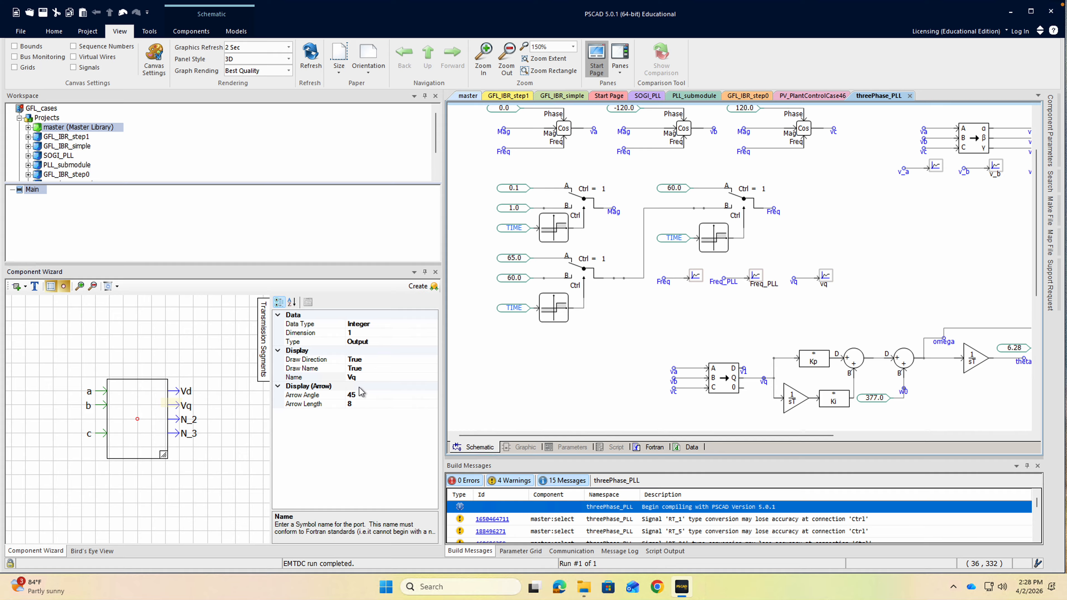
pyautogui.click(378, 324)
pyautogui.click(432, 324)
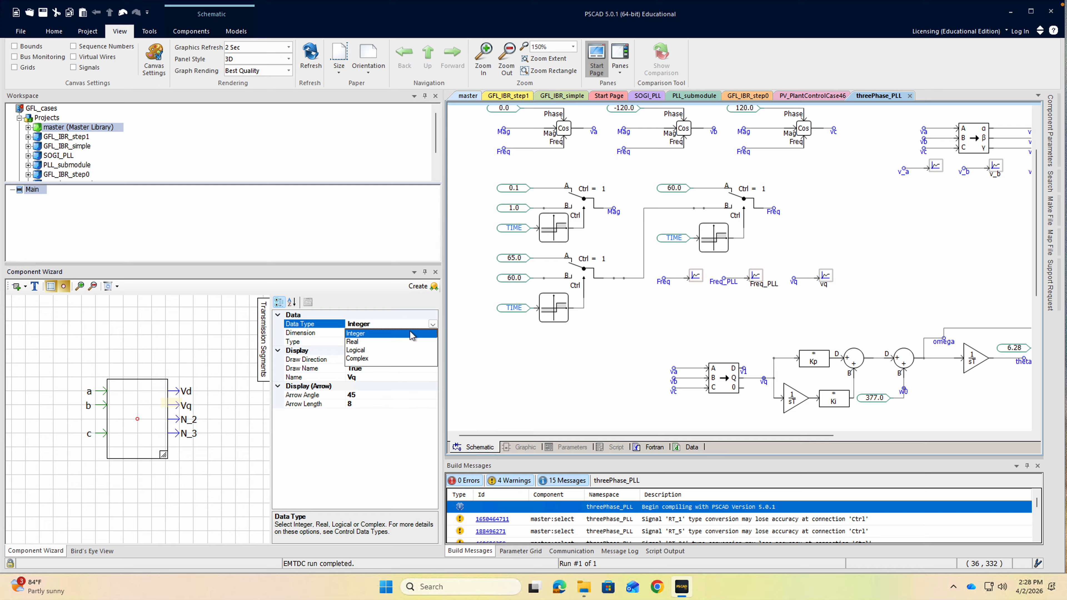
pyautogui.click(379, 341)
# Set the data type of output port Vd to Real.
pyautogui.click(190, 392)
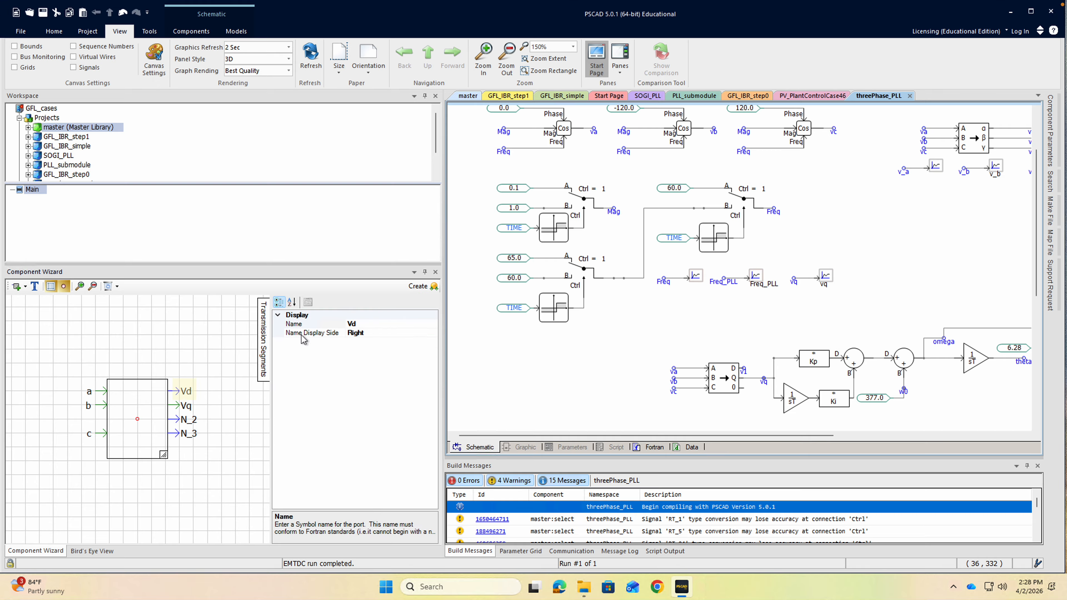
pyautogui.click(173, 392)
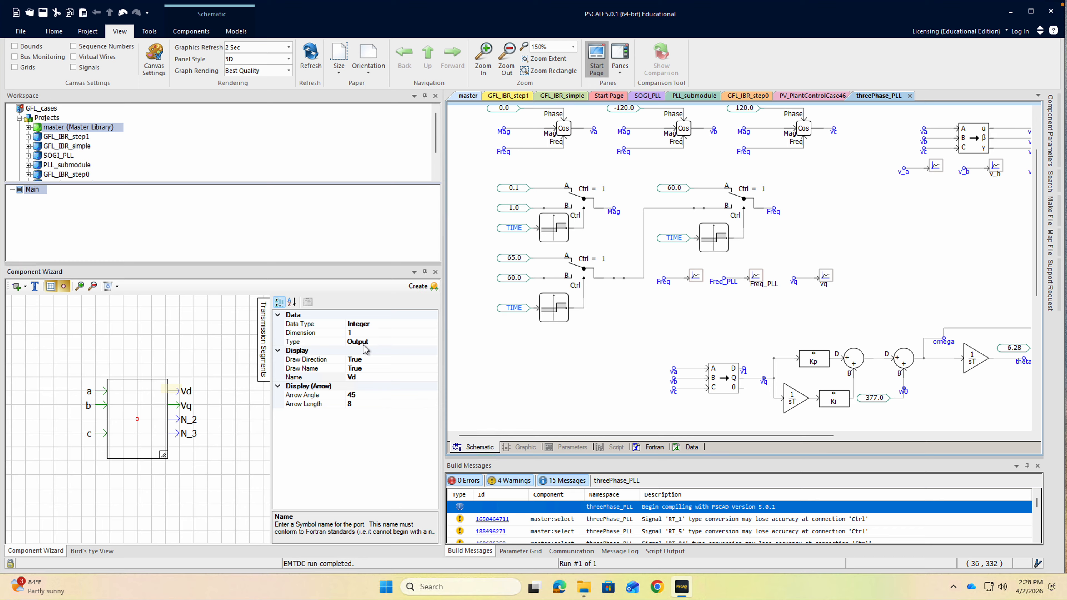
pyautogui.click(386, 325)
pyautogui.click(432, 324)
pyautogui.click(378, 341)
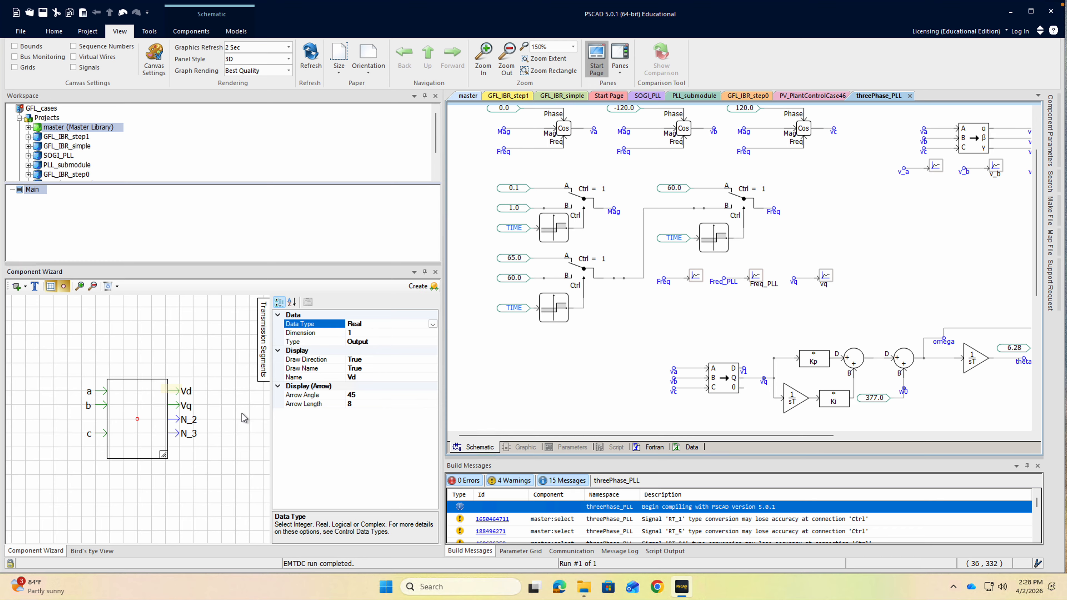
# Set the third output port's data type to Real and rename it w.
pyautogui.click(173, 420)
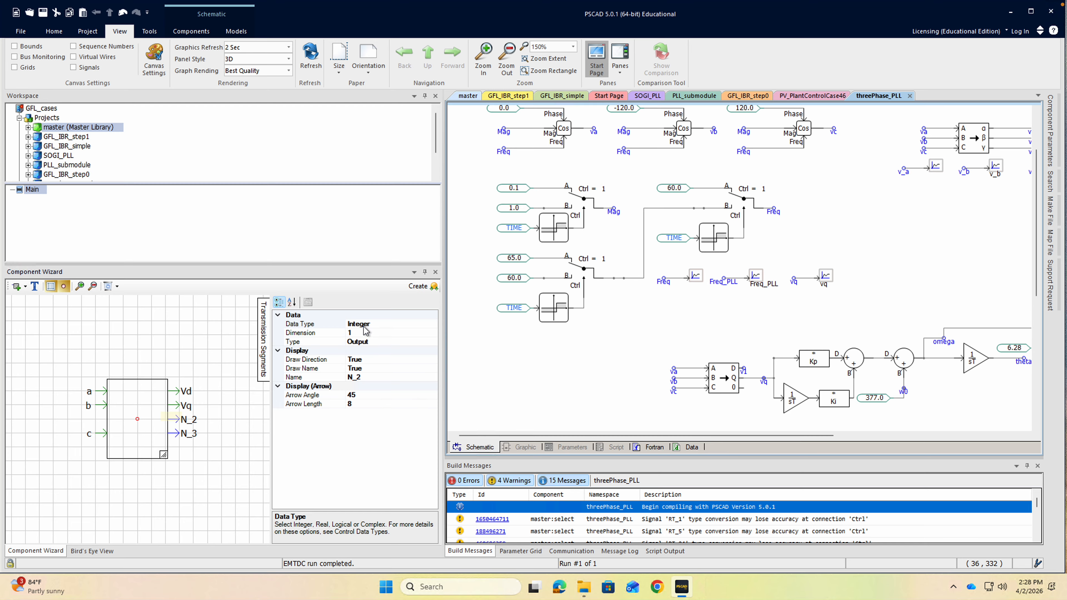
pyautogui.click(366, 324)
pyautogui.click(380, 325)
pyautogui.click(353, 342)
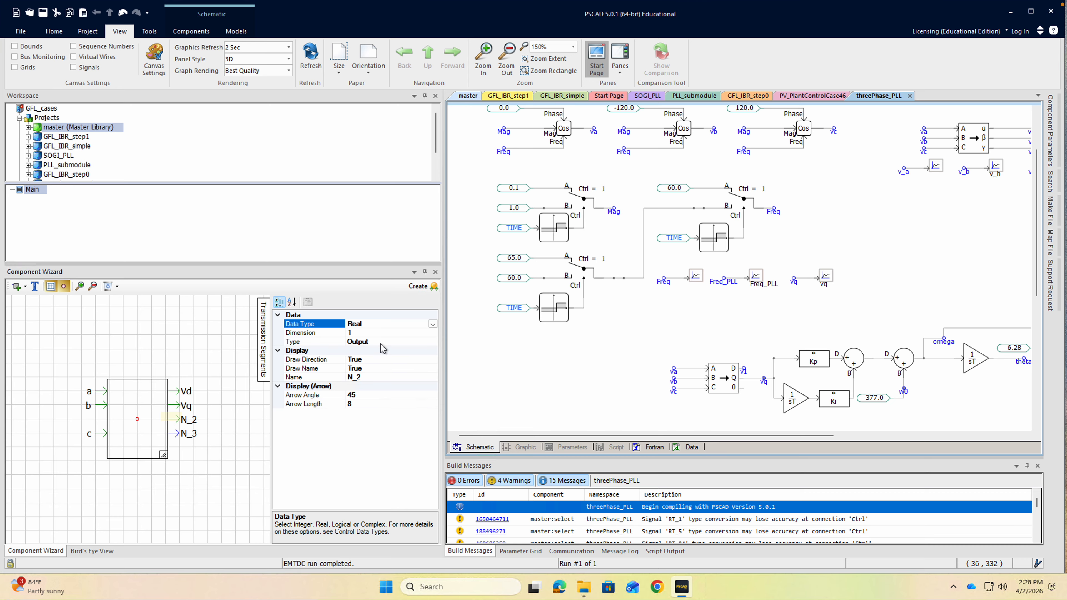
pyautogui.click(365, 377)
pyautogui.write('w')
pyautogui.press('Return')
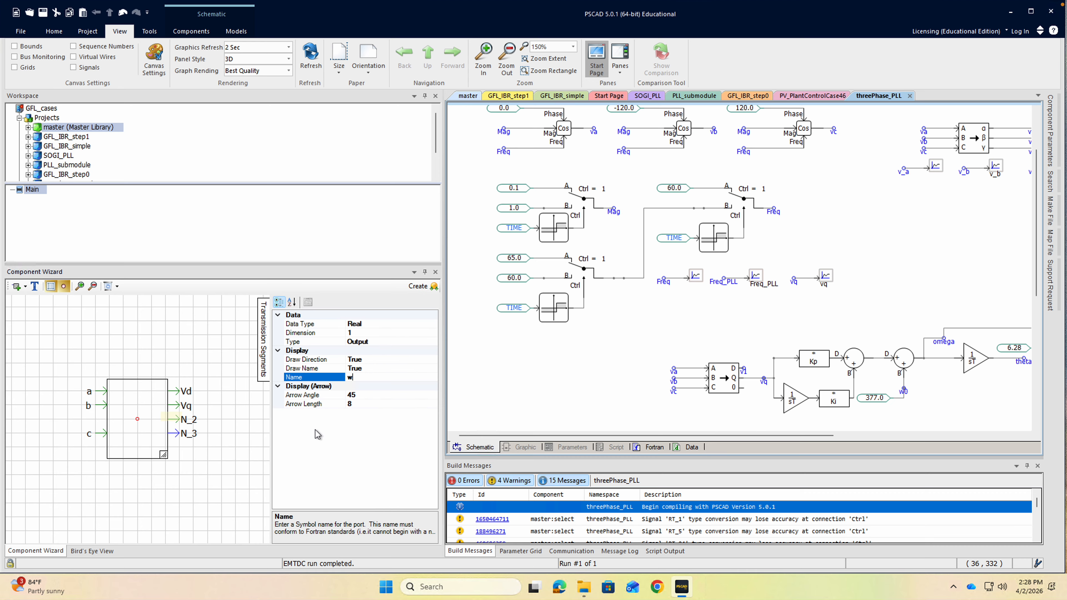
# Set the lowest output port's data type to Real and rename it theta.
pyautogui.click(176, 433)
pyautogui.click(365, 377)
pyautogui.write('theta')
pyautogui.press('Return')
pyautogui.click(147, 395)
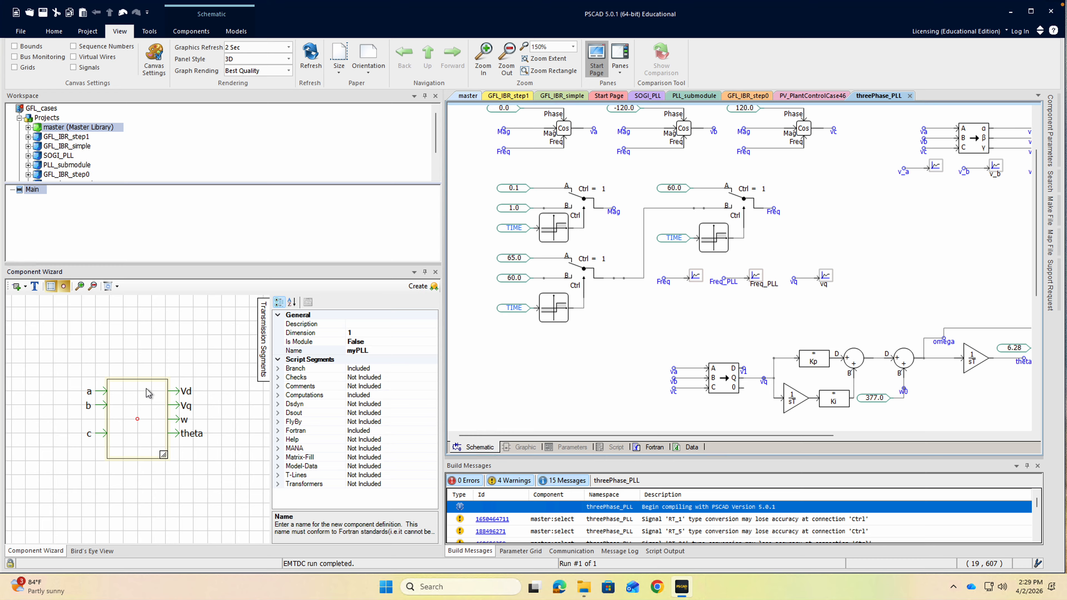
# Try to move the myPLL component from the wizard canvas into the schematic's empty area.
pyautogui.rightClick(146, 388)
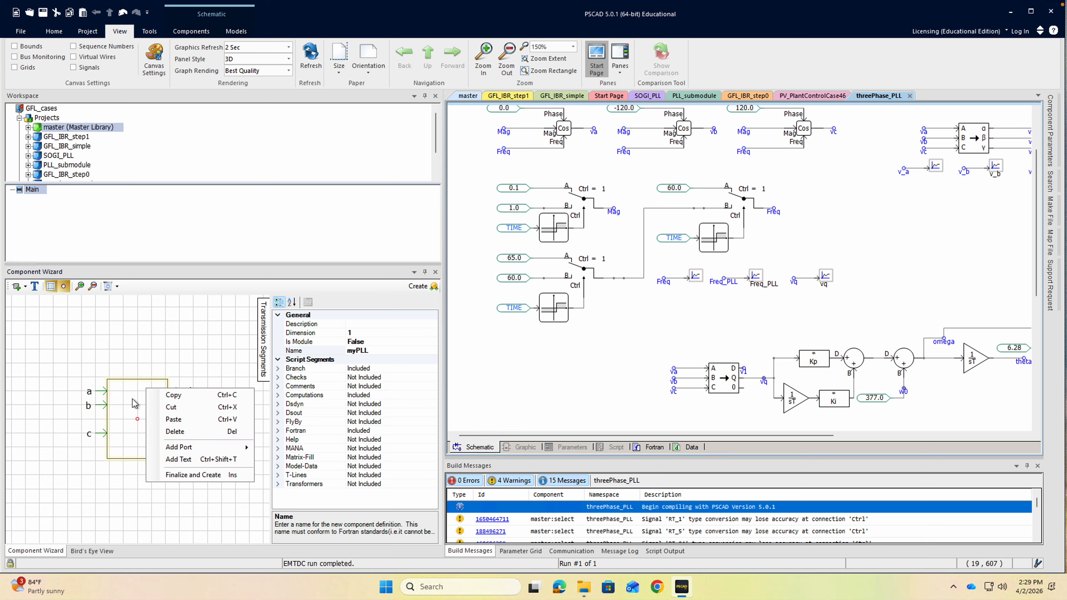
pyautogui.moveTo(132, 399); pyautogui.dragTo(533, 363)
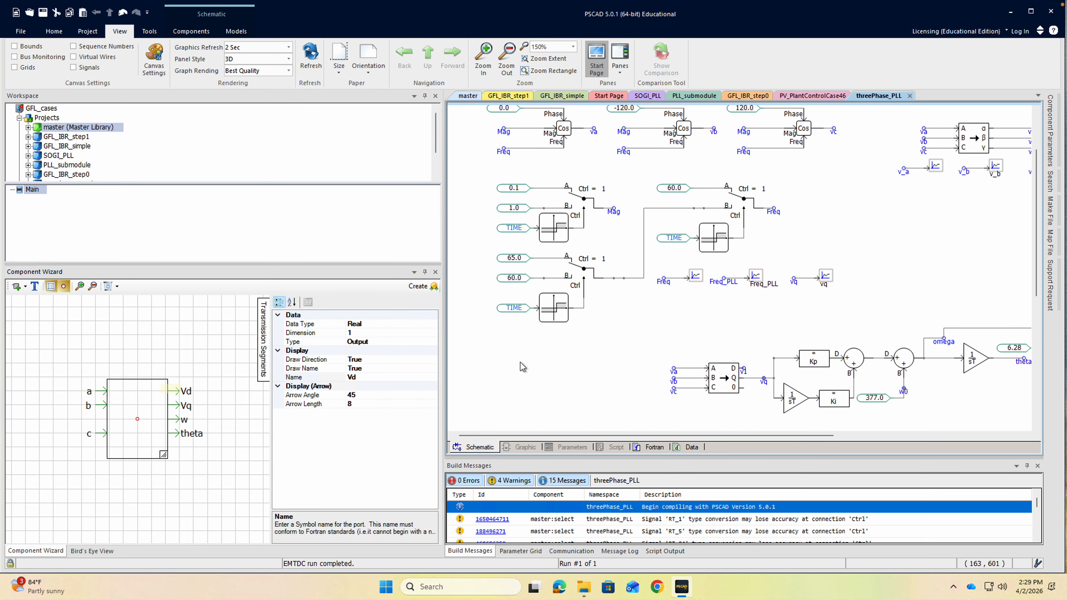
pyautogui.click(154, 402)
pyautogui.rightClick(151, 398)
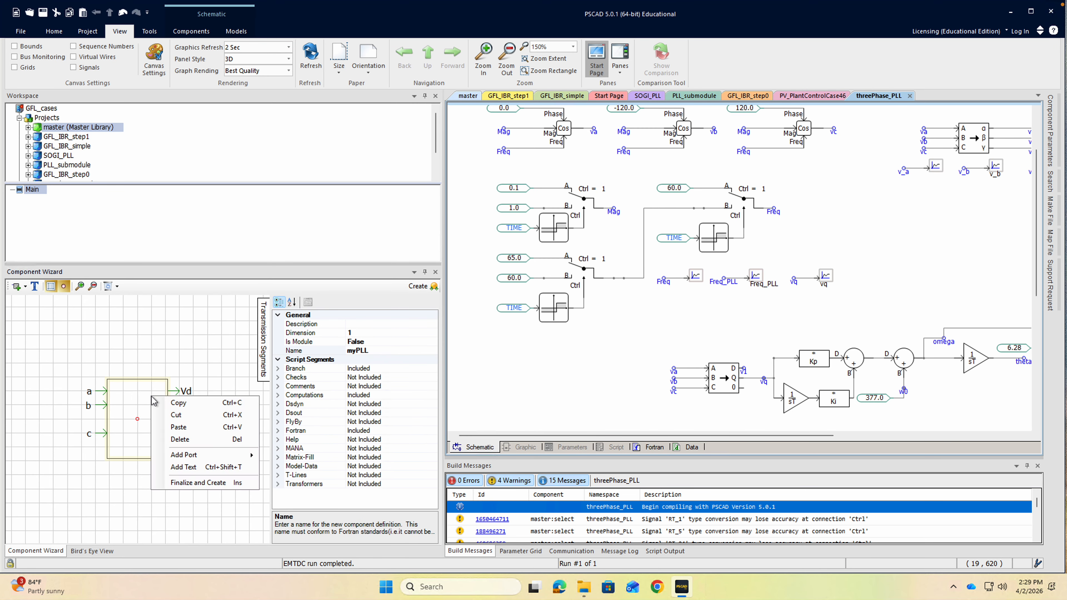
pyautogui.moveTo(136, 393); pyautogui.dragTo(547, 355)
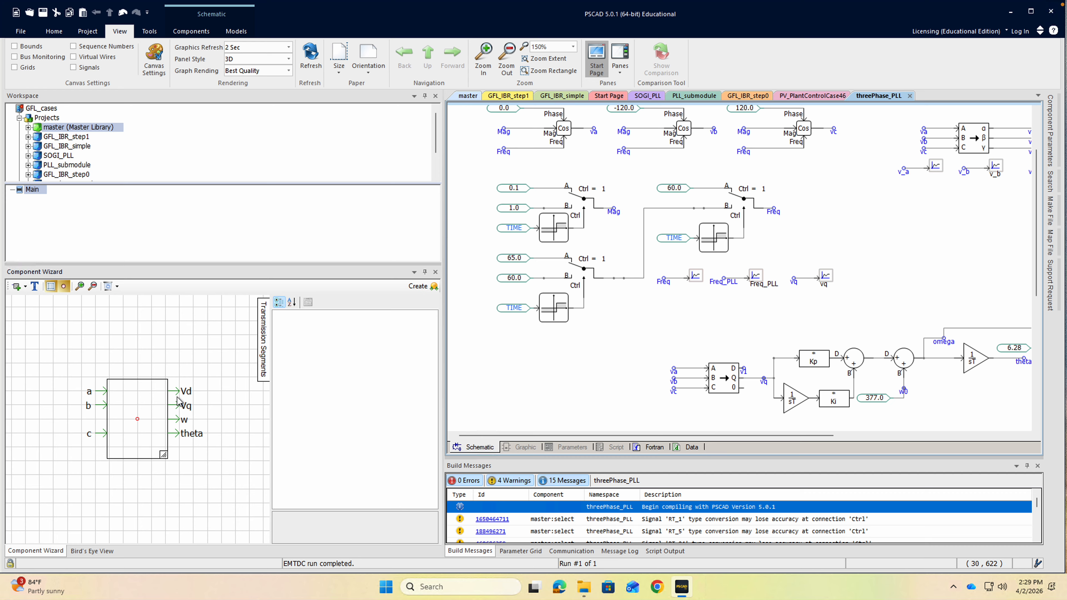
# Copy the myPLL component from the wizard and paste it into the schematic below the lowest TIME switch block.
pyautogui.click(127, 397)
pyautogui.rightClick(134, 398)
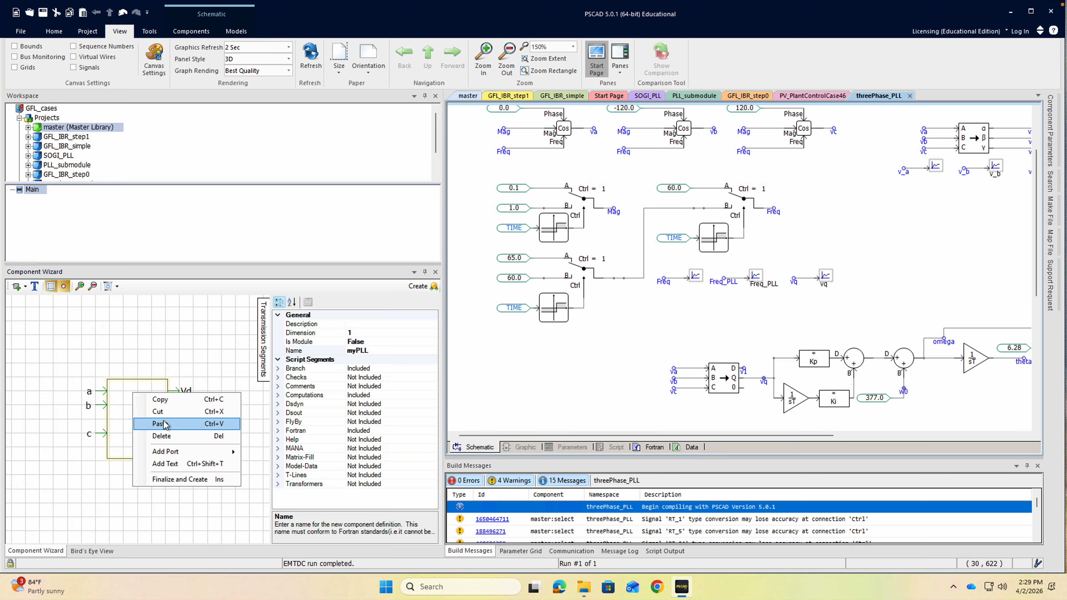
pyautogui.click(168, 398)
pyautogui.rightClick(584, 368)
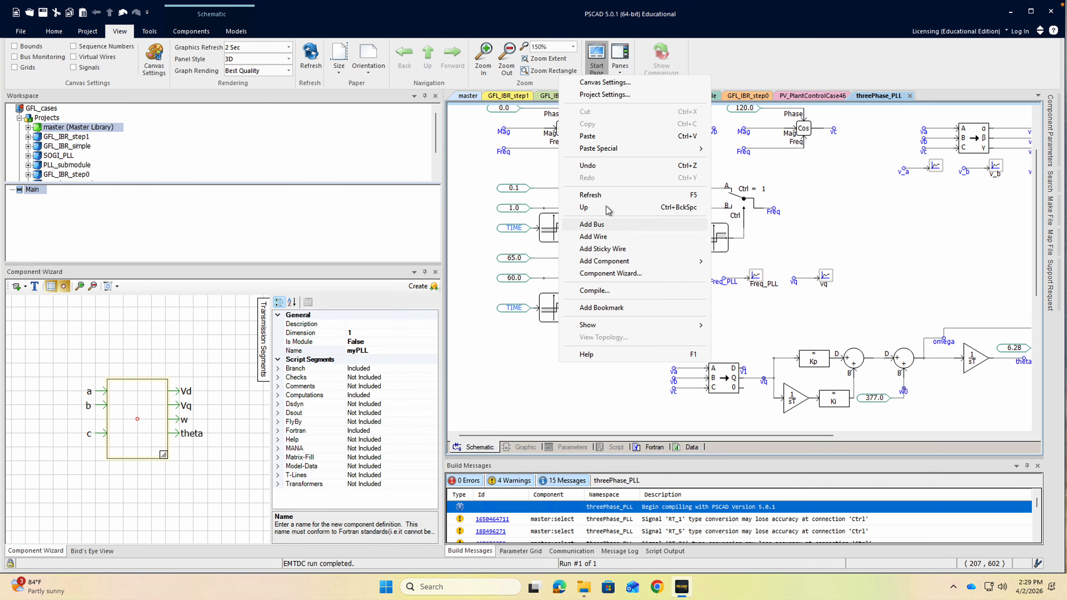
pyautogui.click(586, 136)
# Open the pasted myPLL's parameters, cancel without changes, and delete the component from the schematic.
pyautogui.doubleClick(550, 366)
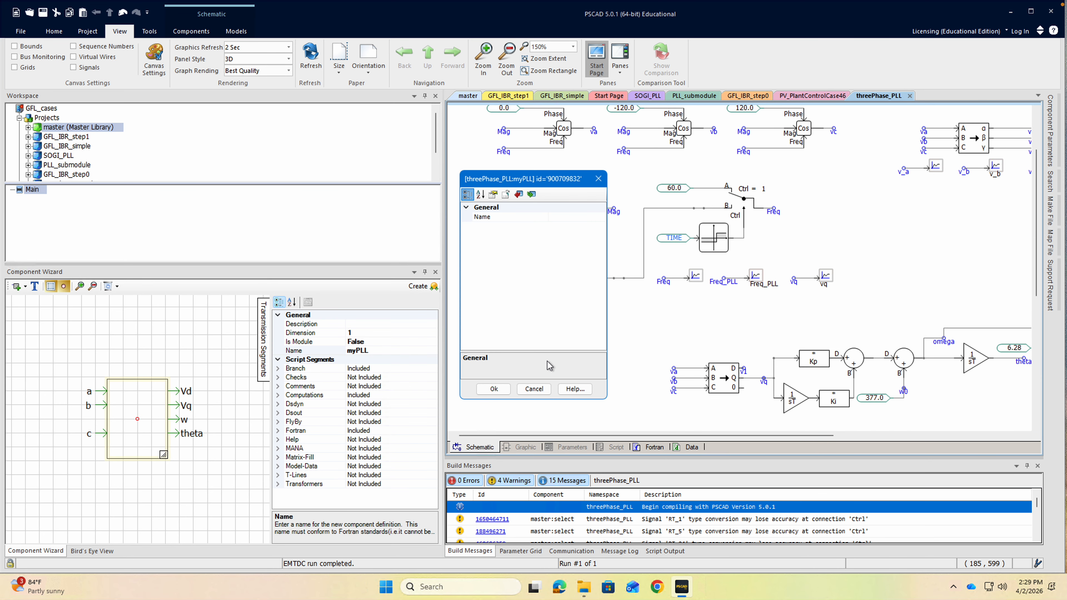
pyautogui.click(534, 389)
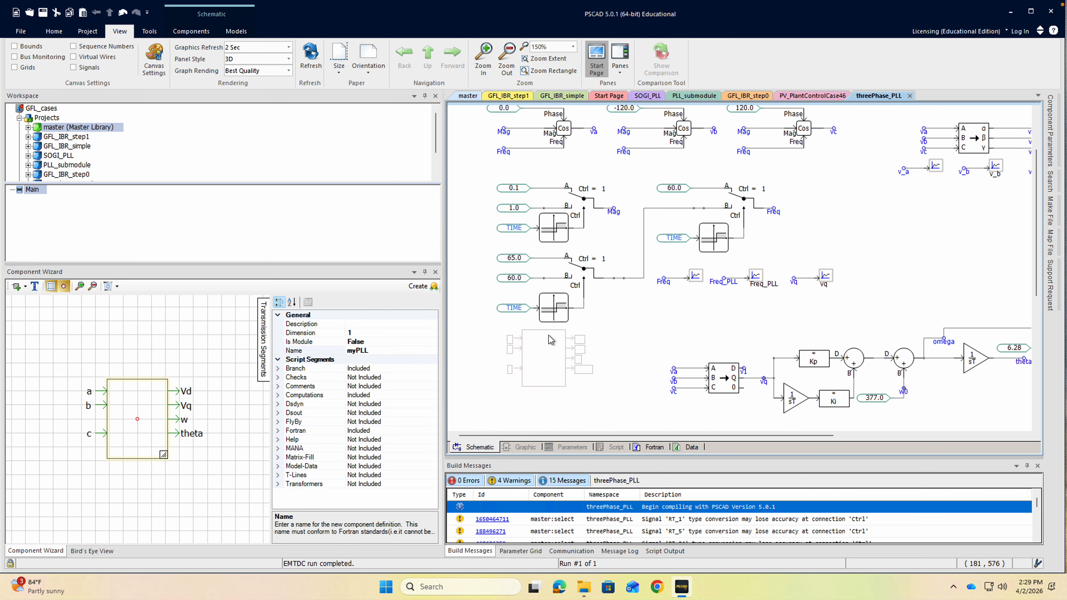
pyautogui.click(563, 385)
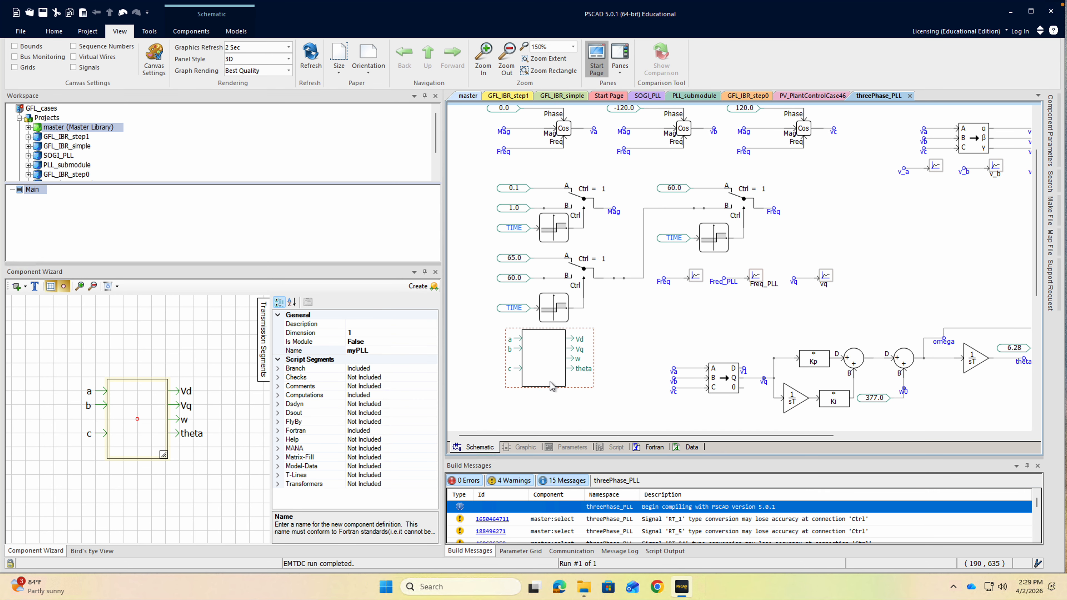
pyautogui.press('Delete')
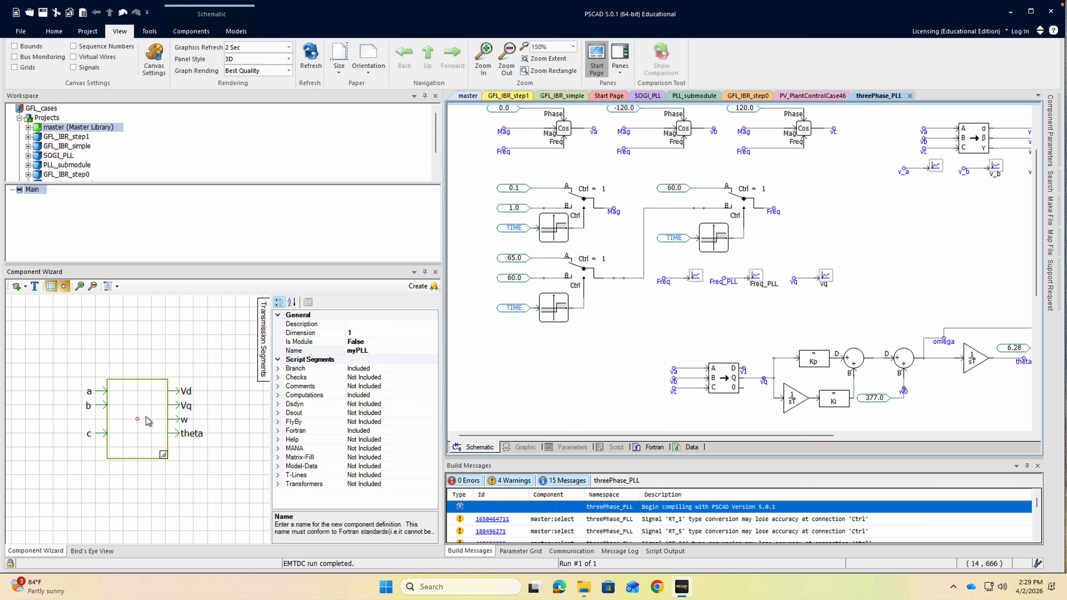
# Move input ports a and b lower on the myPLL symbol so that a, b and c are evenly spaced.
pyautogui.moveTo(100, 406)
pyautogui.mouseDown()
pyautogui.moveTo(99, 420)
pyautogui.moveTo(99, 407)
pyautogui.mouseUp()
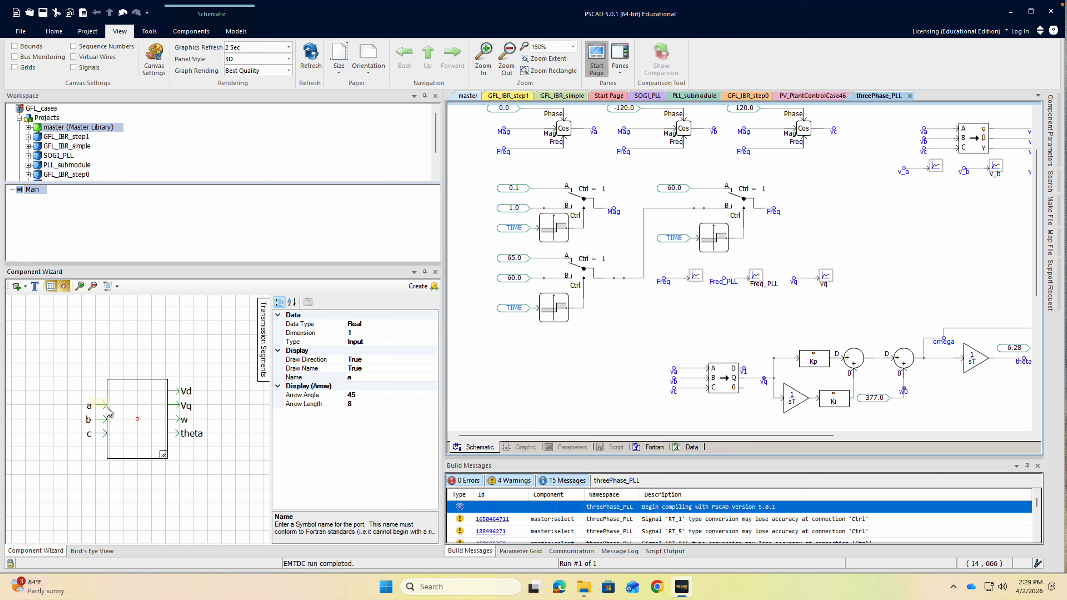
# Finalize and create the myPLL component and place it in the schematic below the lowest TIME switch block.
pyautogui.click(143, 419)
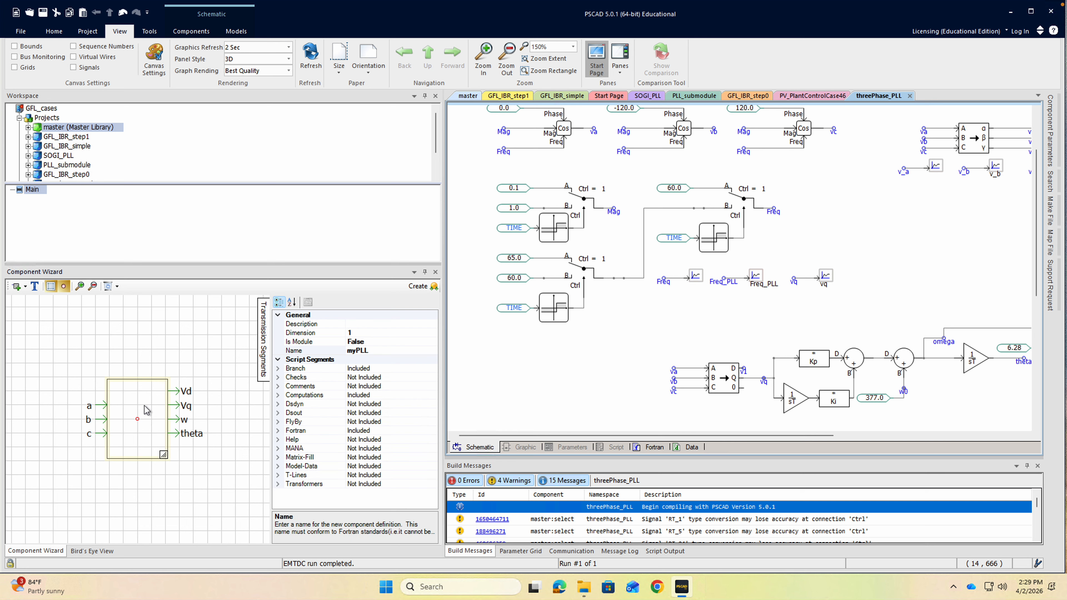
pyautogui.rightClick(144, 405)
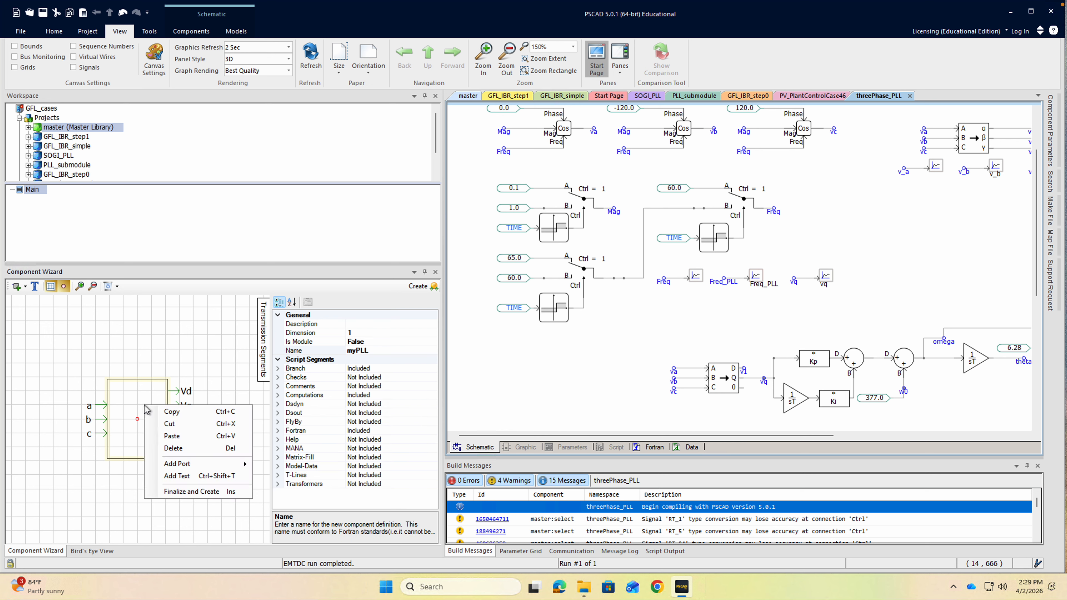
pyautogui.click(196, 491)
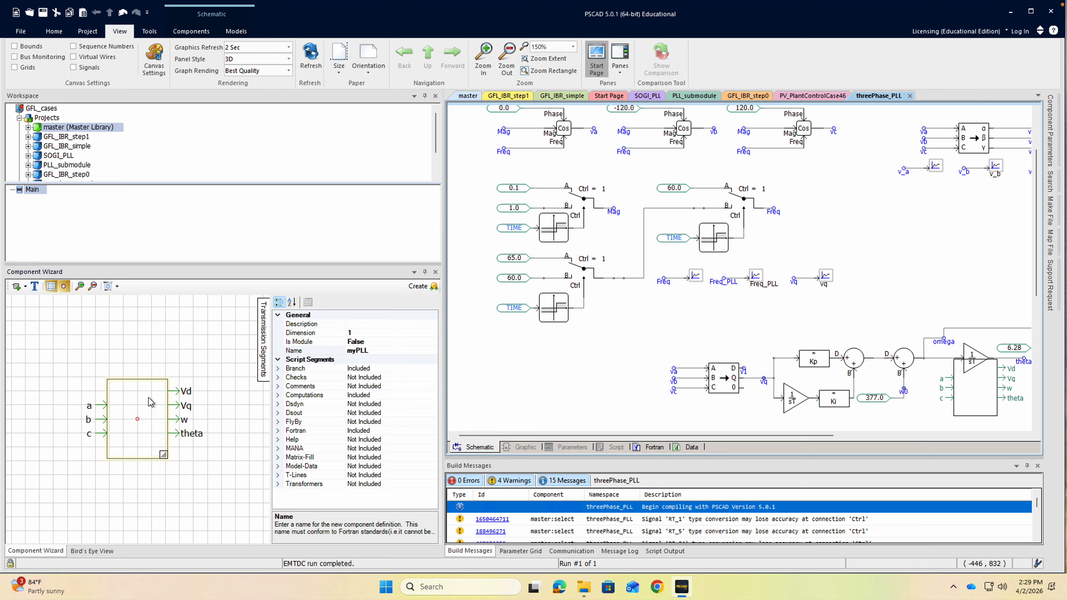
pyautogui.click(183, 381)
pyautogui.click(190, 350)
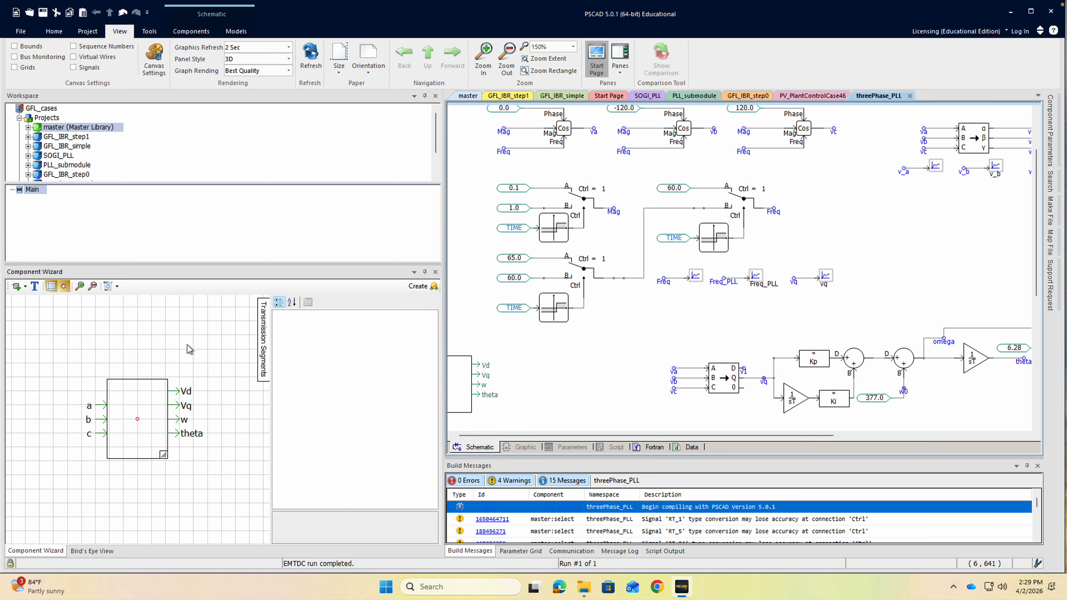
pyautogui.moveTo(459, 397); pyautogui.dragTo(535, 368)
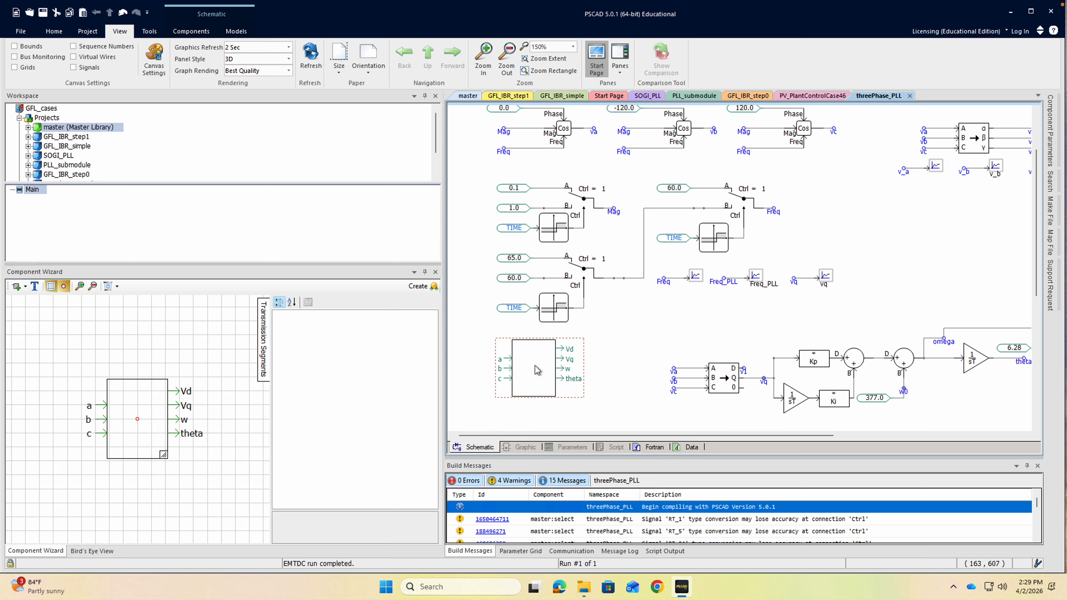
# Delete the placed myPLL component from the schematic.
pyautogui.doubleClick(535, 370)
pyautogui.click(531, 387)
pyautogui.press('Delete')
# Finalize and create myPLL again from the wizard, placing the new instance in the empty area below the lowest TIME switch block.
pyautogui.click(140, 404)
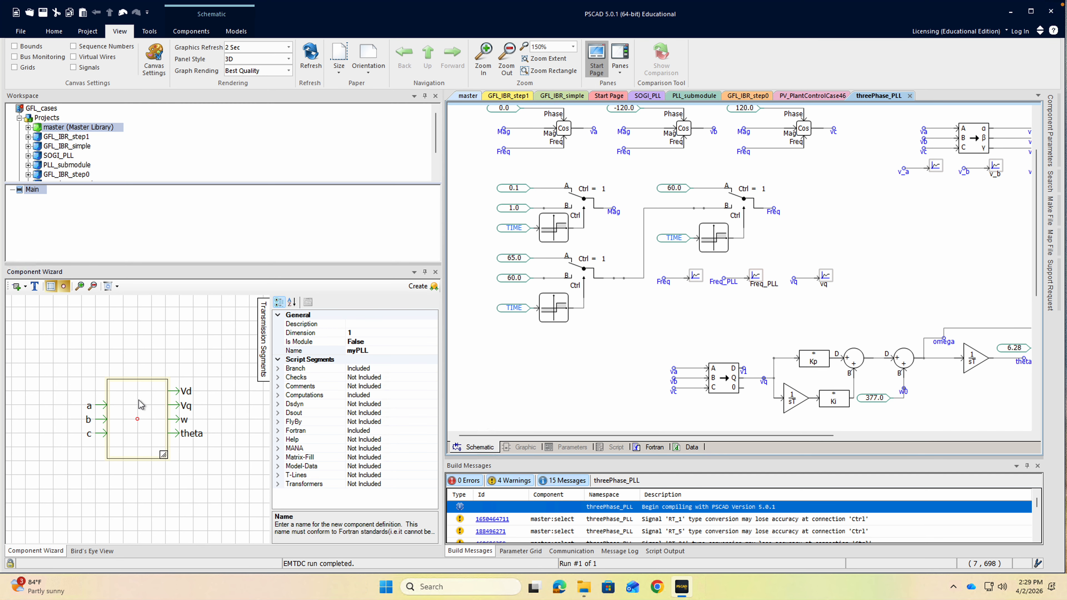
pyautogui.click(160, 433)
pyautogui.rightClick(160, 433)
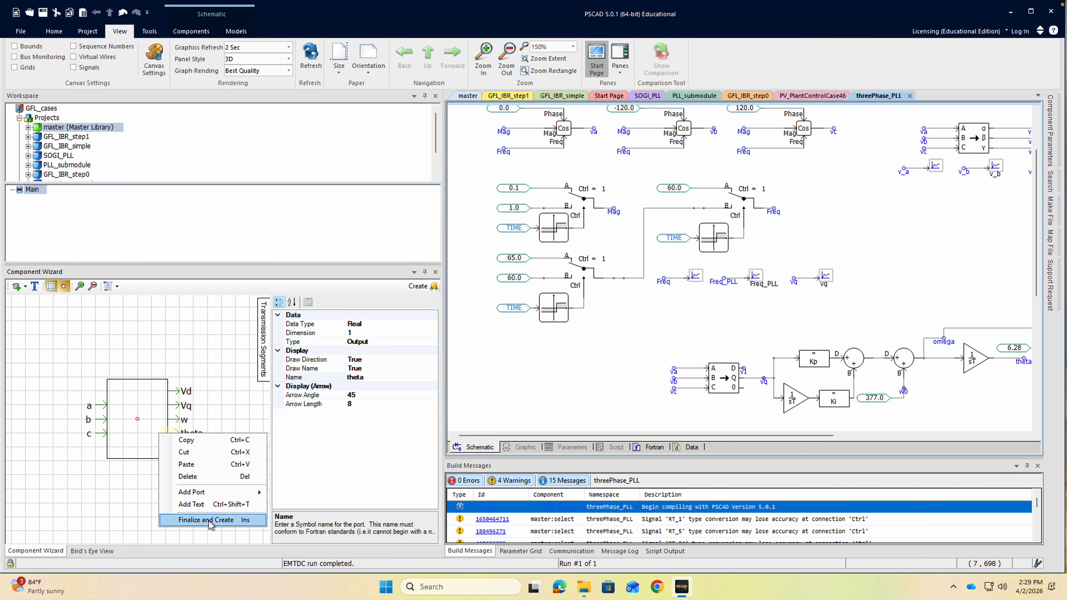
pyautogui.click(205, 520)
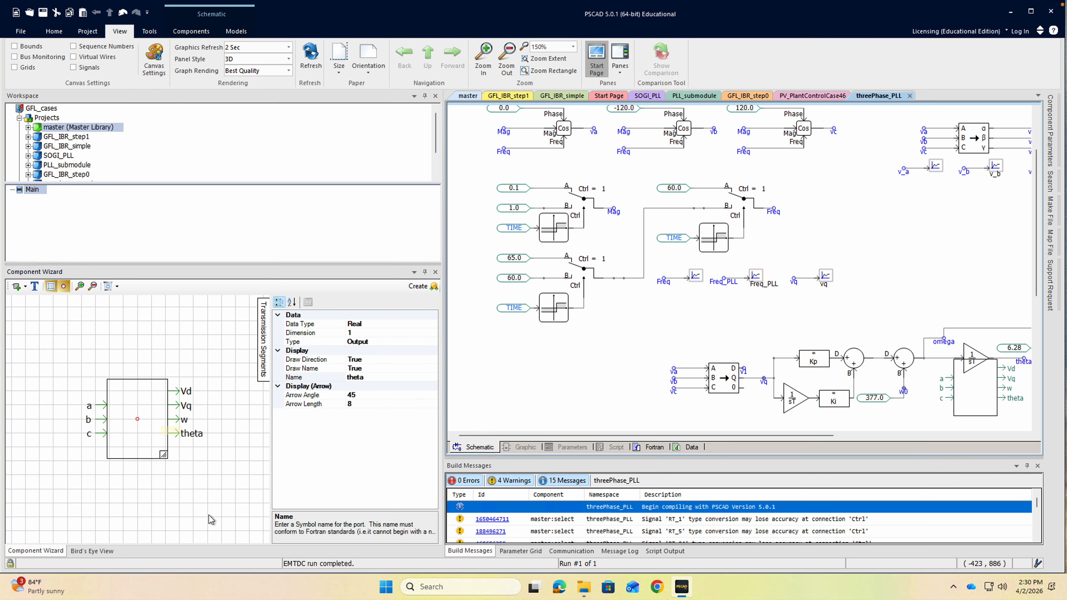
pyautogui.moveTo(150, 424); pyautogui.dragTo(562, 367)
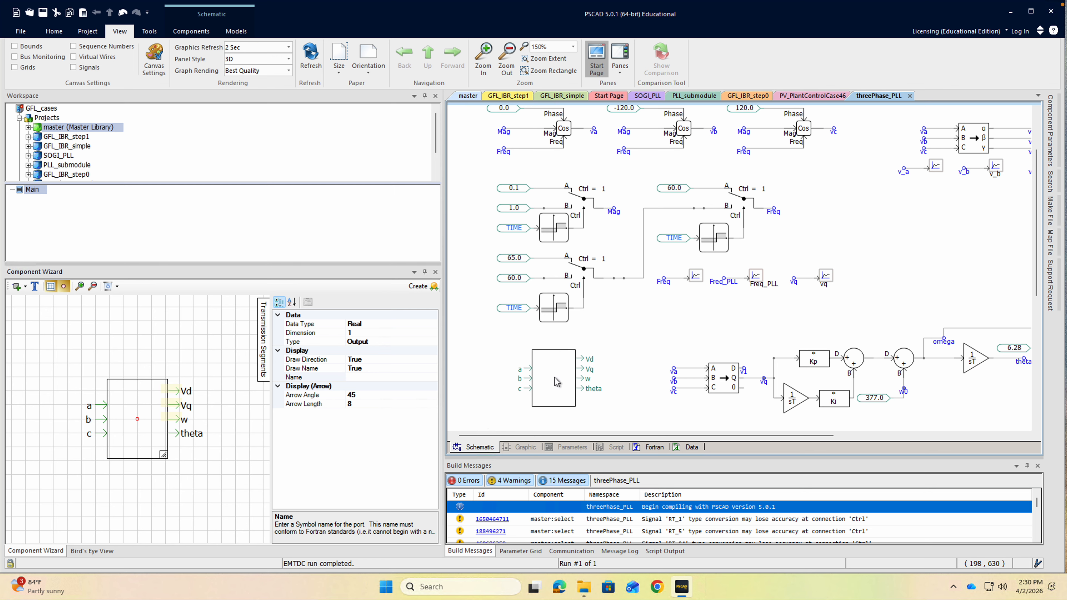
# Inspect the placed myPLL's parameters without changing them, and review the commands available for the component.
pyautogui.doubleClick(552, 372)
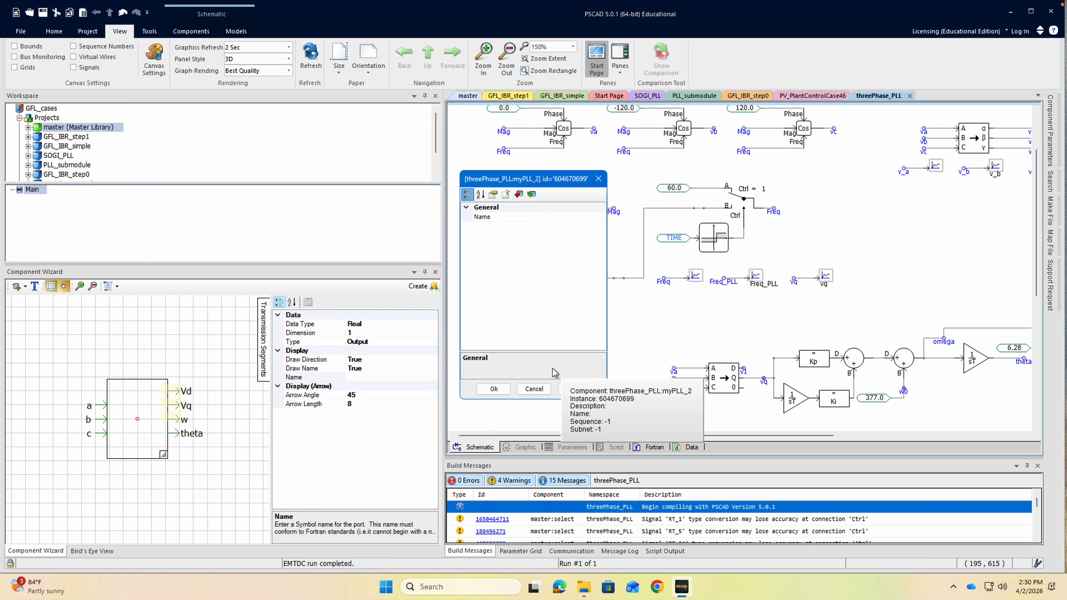
pyautogui.click(532, 394)
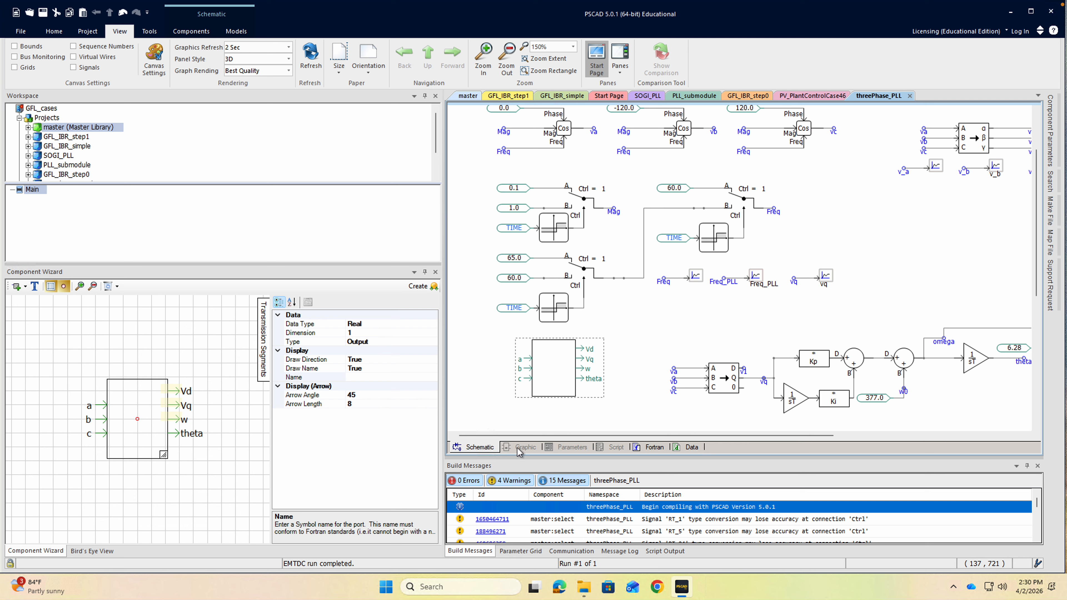
pyautogui.rightClick(545, 384)
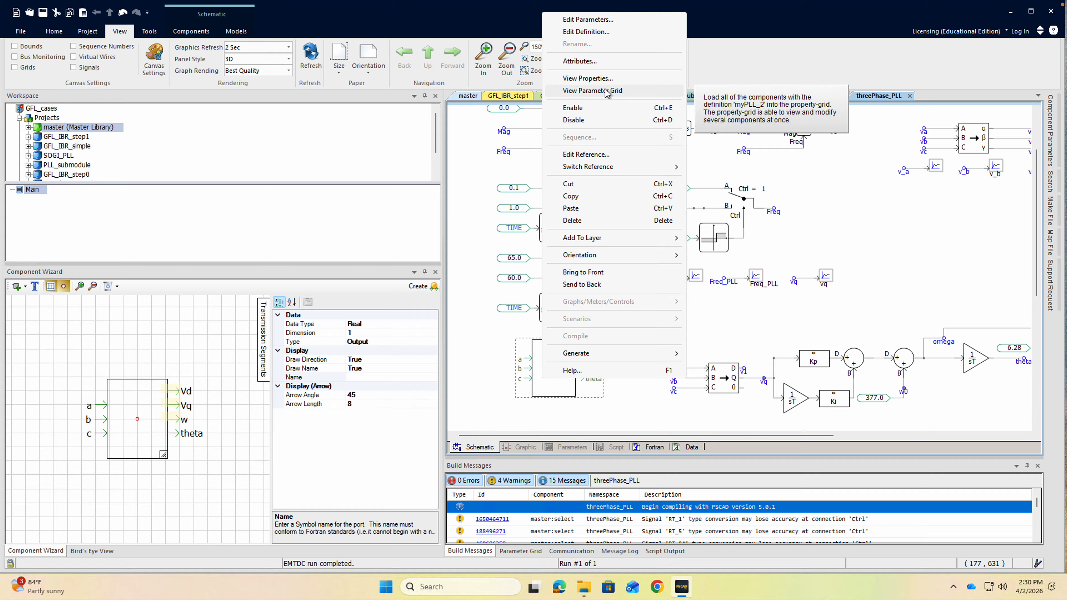
pyautogui.click(484, 373)
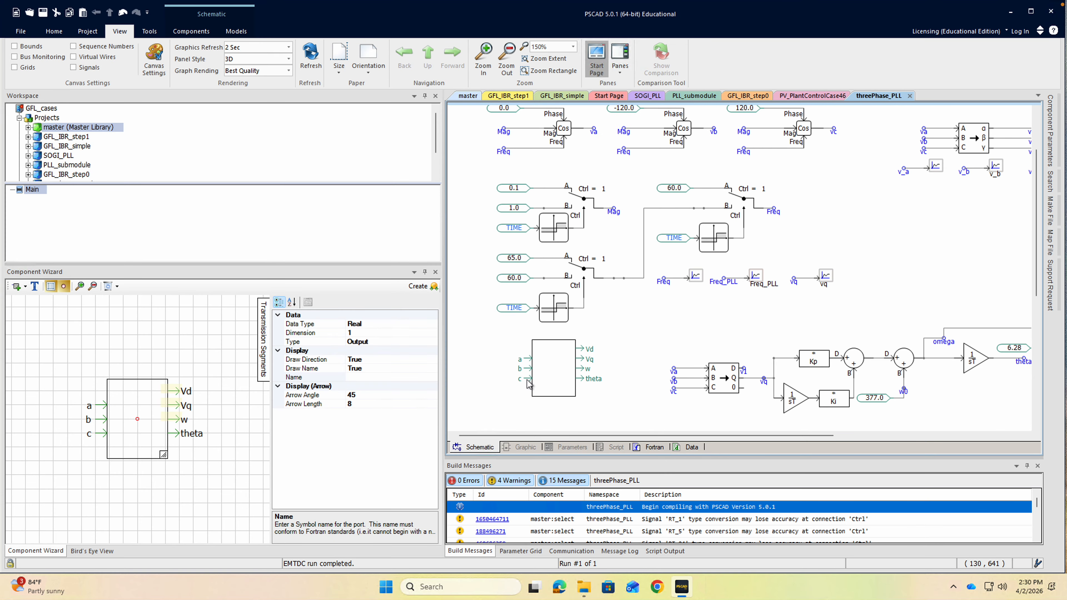
pyautogui.click(485, 373)
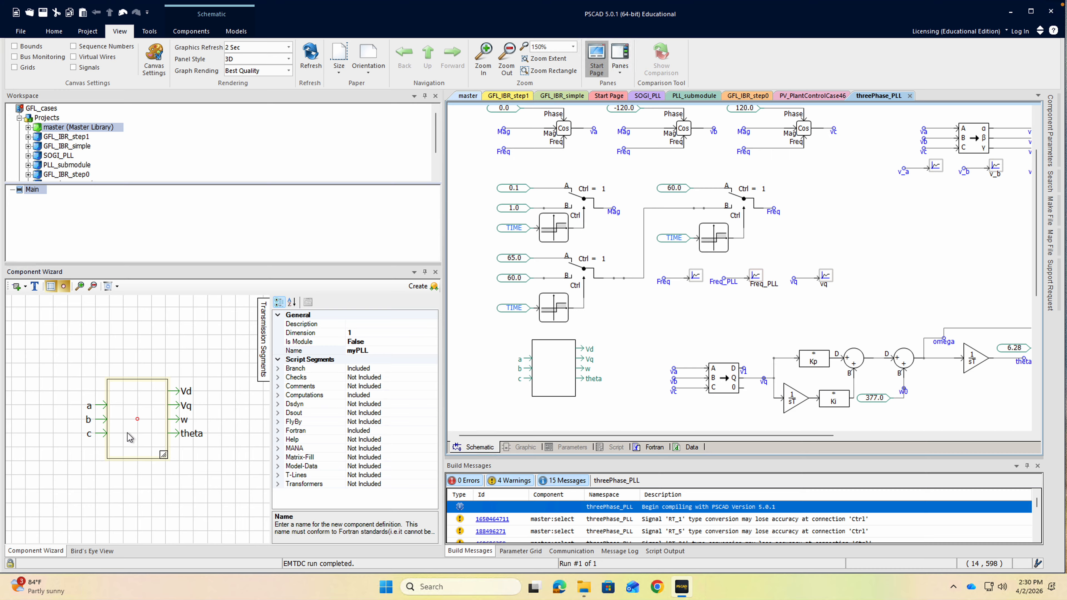
# Create another myPLL instance overlapping the placed one, and delete both instances from the schematic.
pyautogui.rightClick(158, 449)
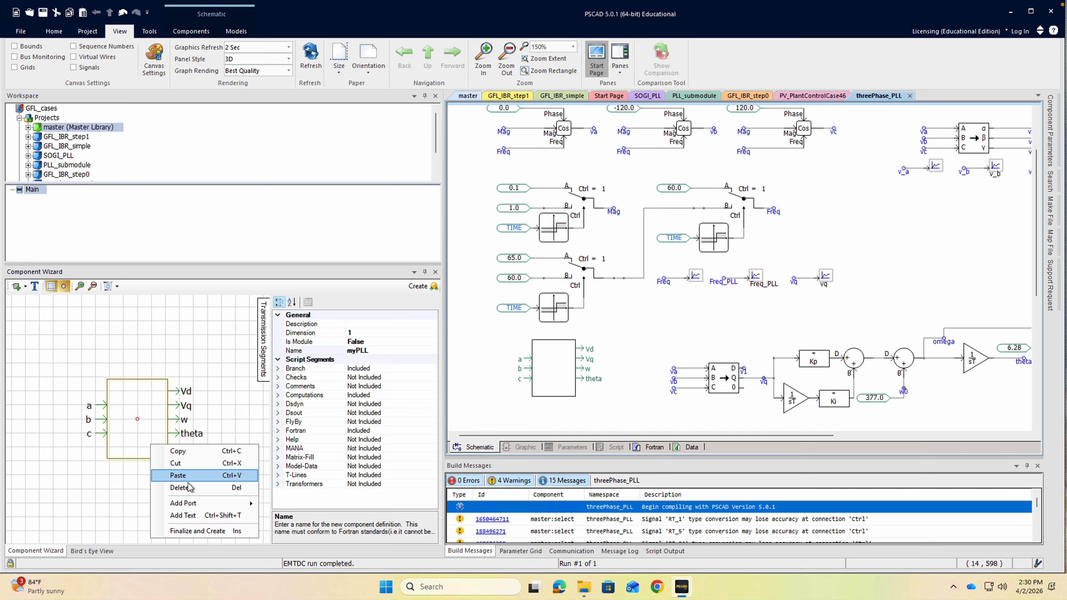
pyautogui.click(207, 531)
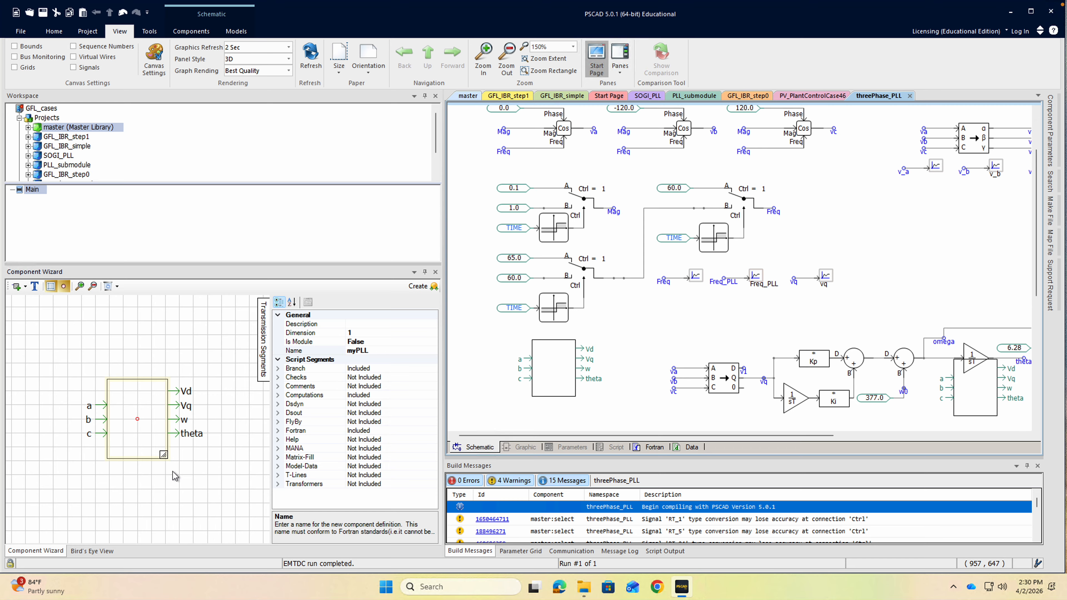
pyautogui.rightClick(138, 416)
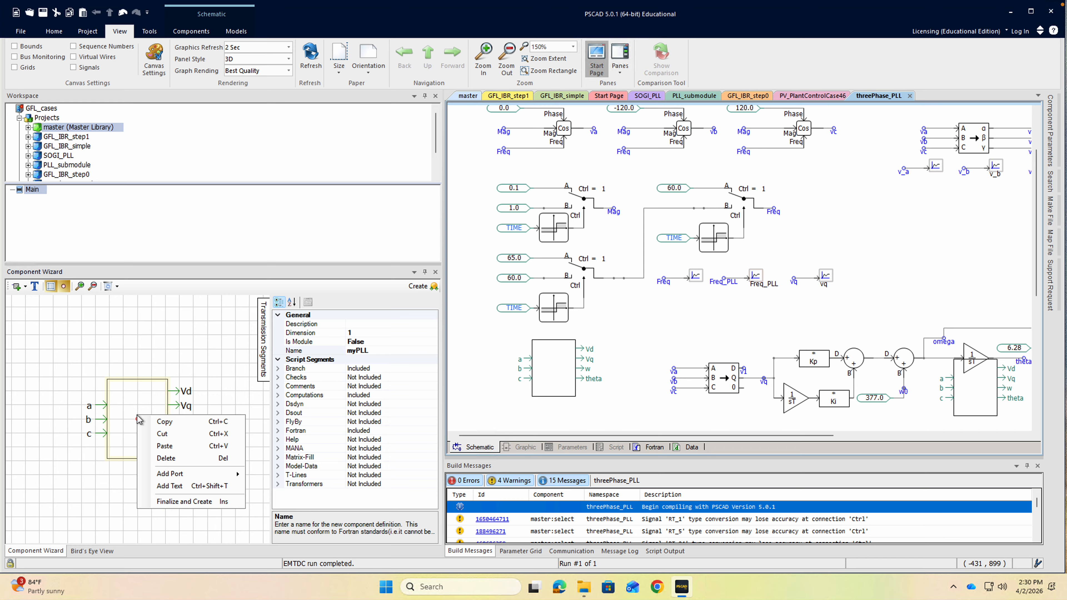
pyautogui.click(166, 423)
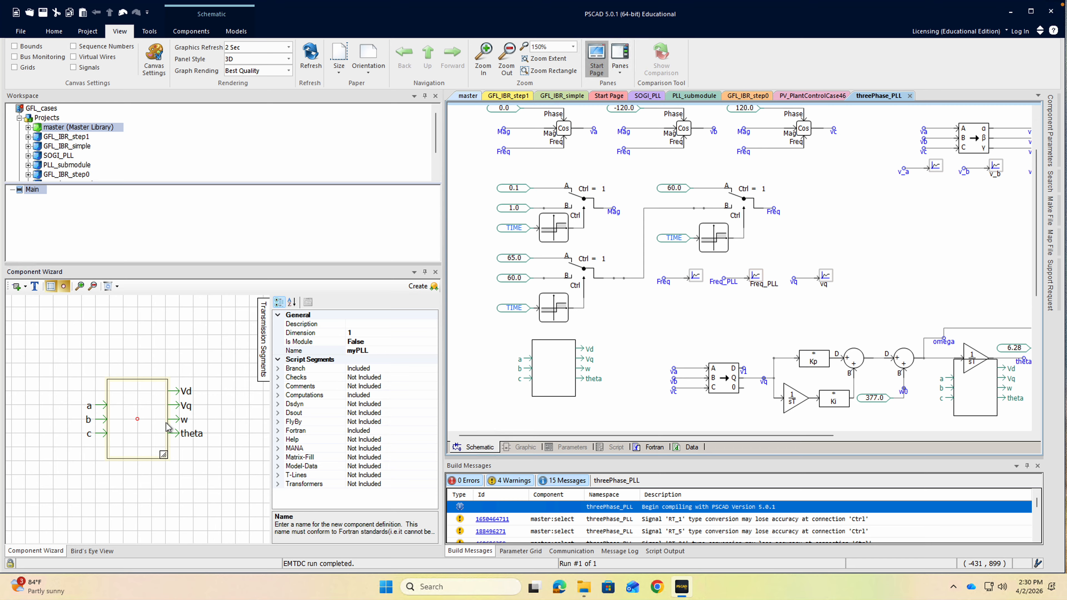
pyautogui.doubleClick(563, 376)
pyautogui.click(541, 390)
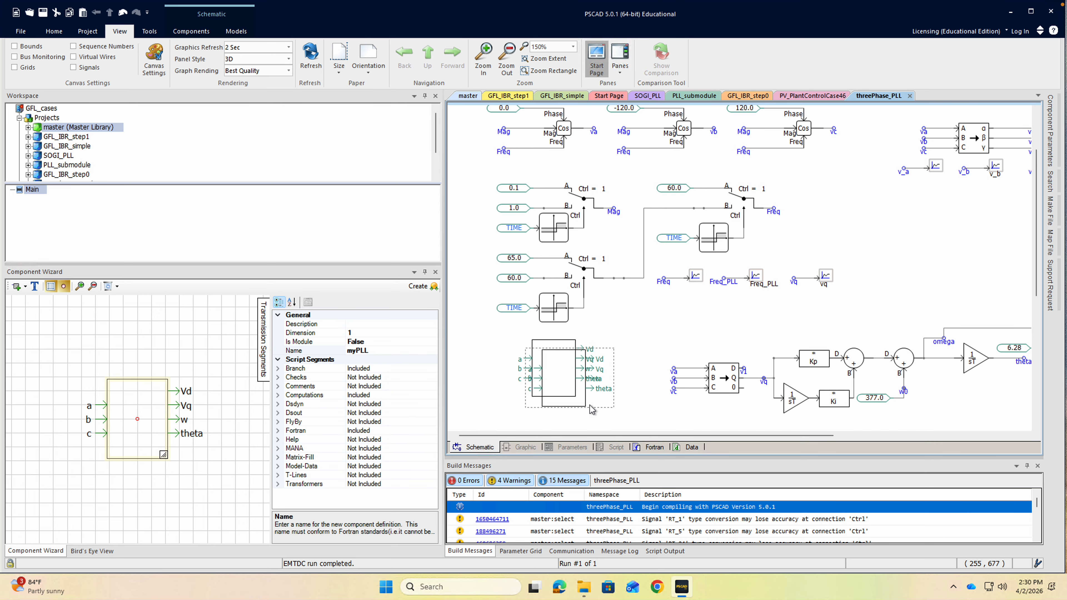
pyautogui.moveTo(576, 399); pyautogui.dragTo(568, 392)
pyautogui.press('Delete')
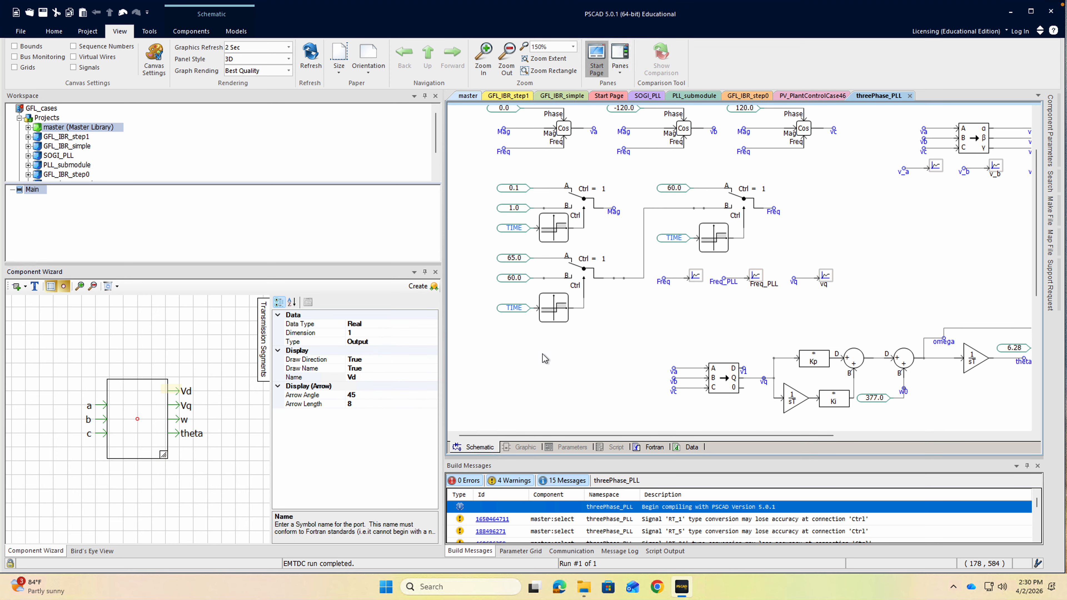
pyautogui.moveTo(155, 439); pyautogui.dragTo(529, 364)
pyautogui.click(453, 436)
pyautogui.scroll(-4, 537, 395)
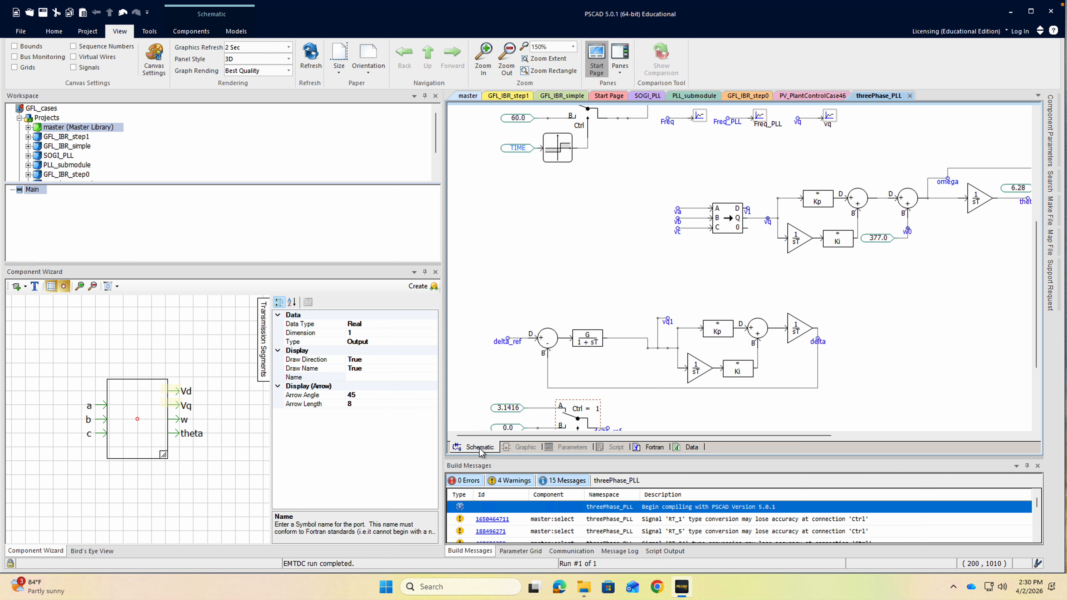
pyautogui.click(171, 406)
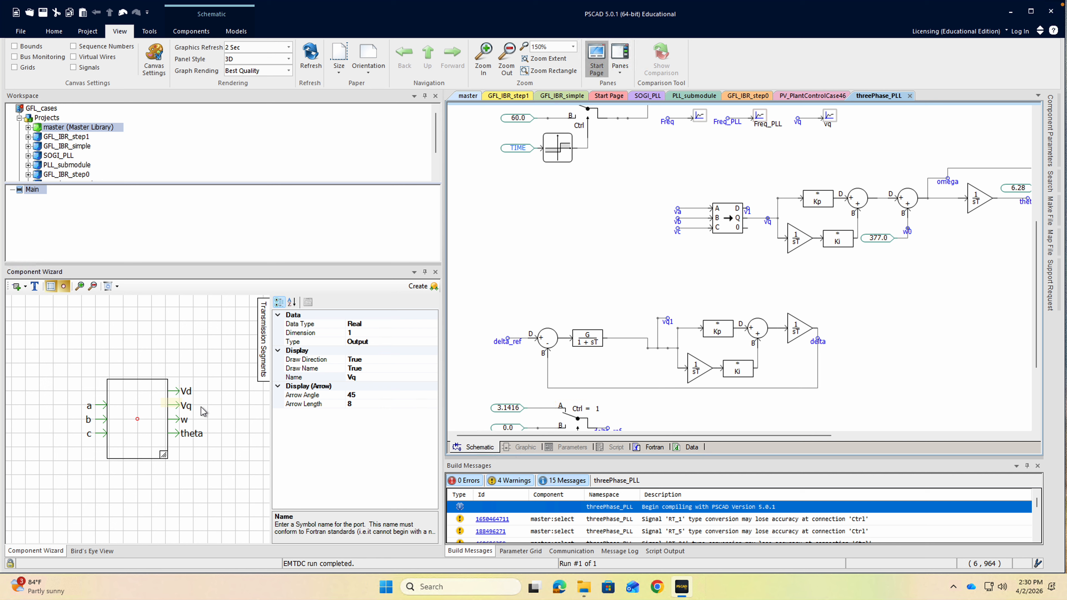